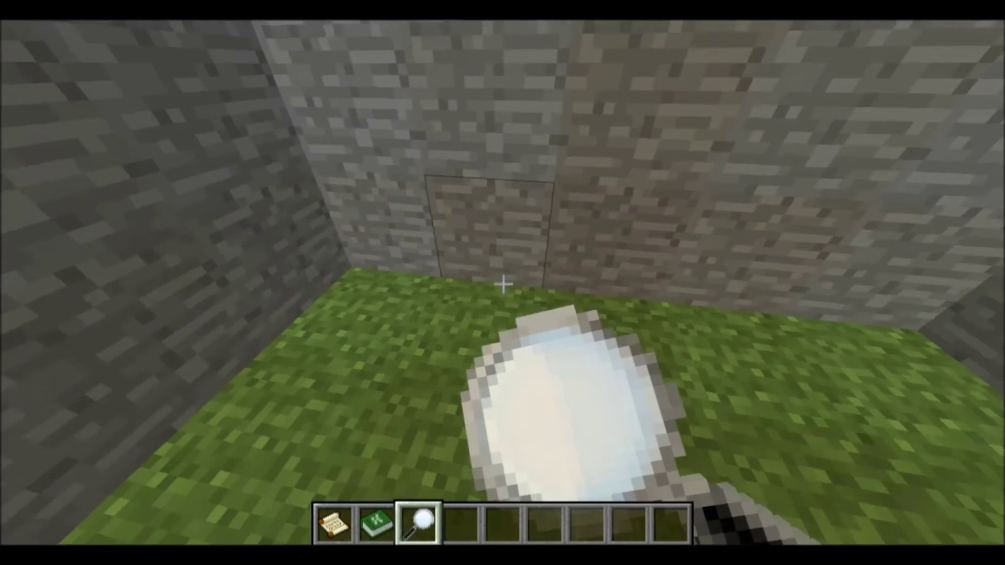
Put the dead Crimson Tip (male) butterfly from the ButterflyMania items into the fourth hotbar slot and hold it.
{"action": "key", "text": "e"}
{"action": "left_click_drag", "start_coordinate": [676, 199], "coordinate": [602, 314]}
{"action": "left_click", "coordinate": [600, 316]}
{"action": "left_click", "coordinate": [449, 394]}
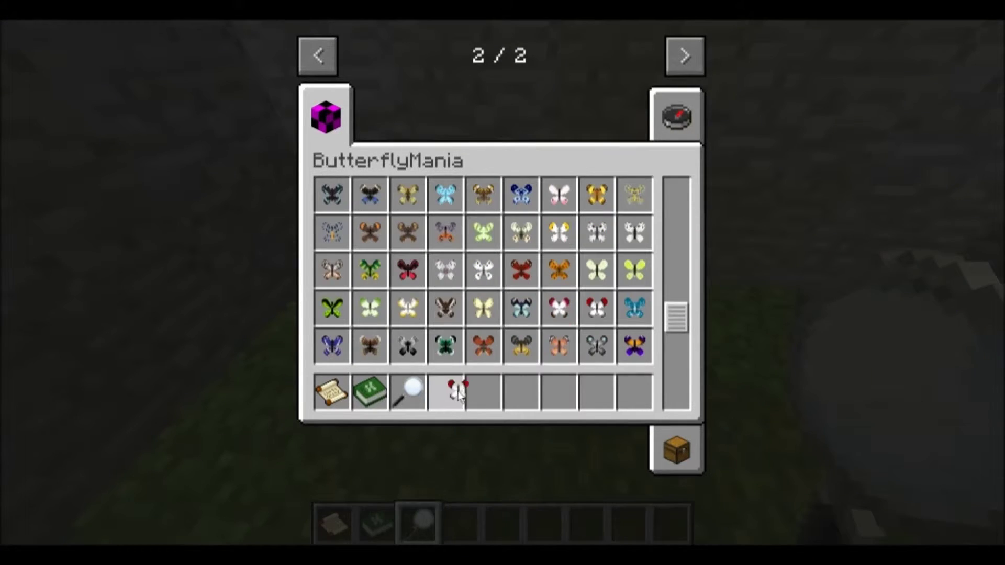
{"action": "key", "text": "e"}
{"action": "key", "text": "4"}
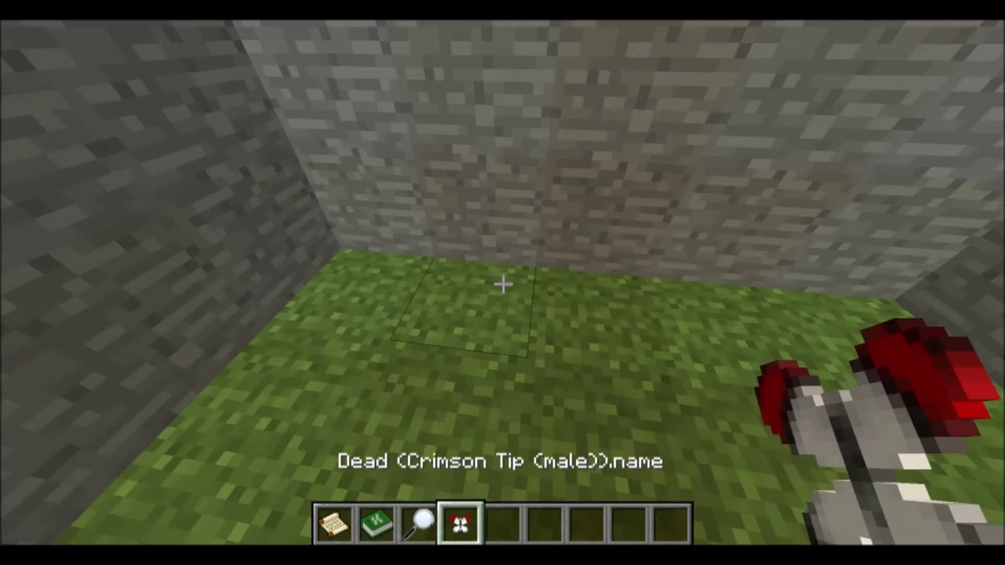
Add the diamond jar from the ButterflyMania items to the fifth hotbar slot and hold it, the Magnifying Glass and the dead butterfly in turn.
{"action": "key", "text": "3"}
{"action": "key", "text": "e"}
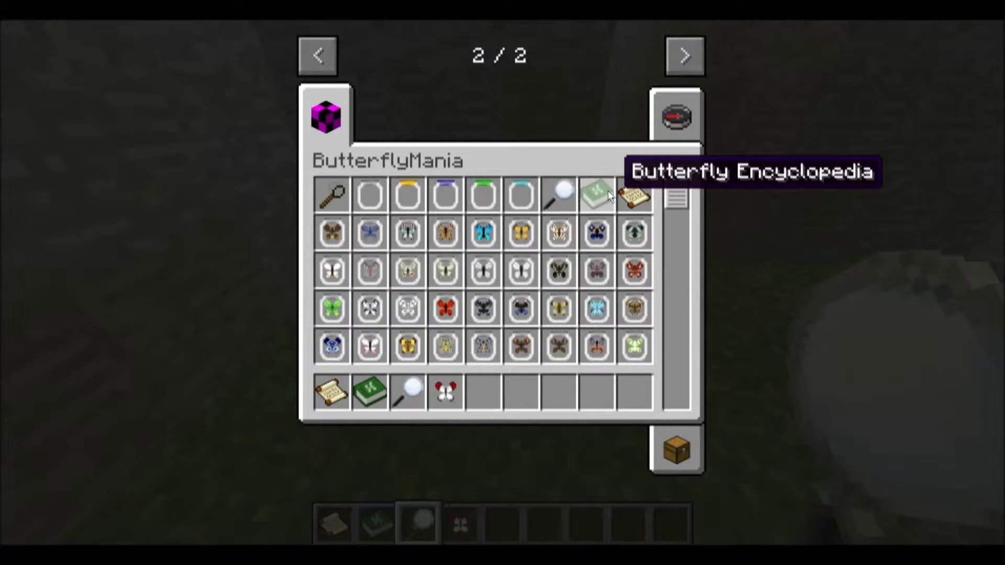
{"action": "left_click", "coordinate": [521, 195]}
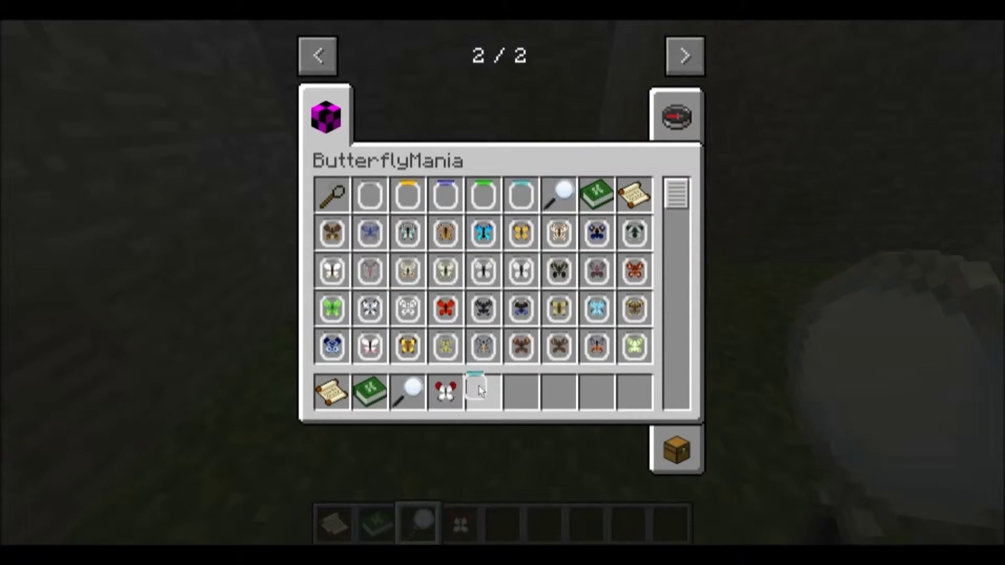
{"action": "left_click", "coordinate": [474, 390]}
{"action": "key", "text": "e"}
{"action": "key", "text": "5"}
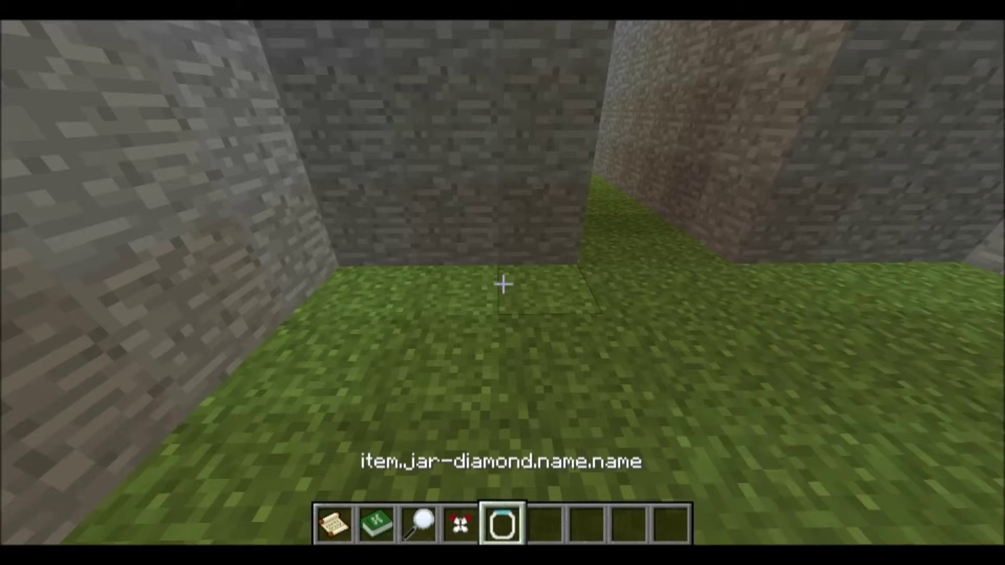
{"action": "key", "text": "3"}
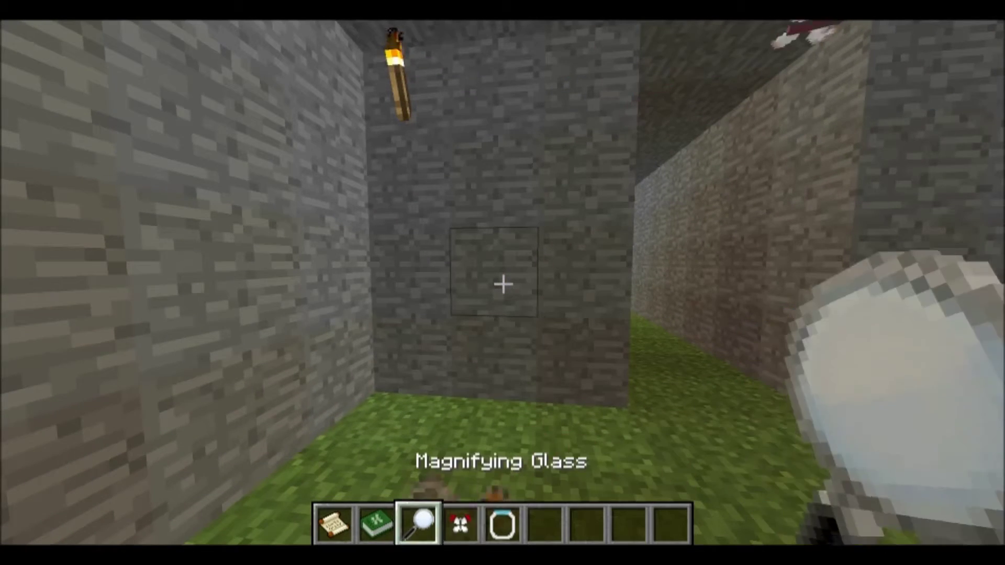
{"action": "key", "text": "4"}
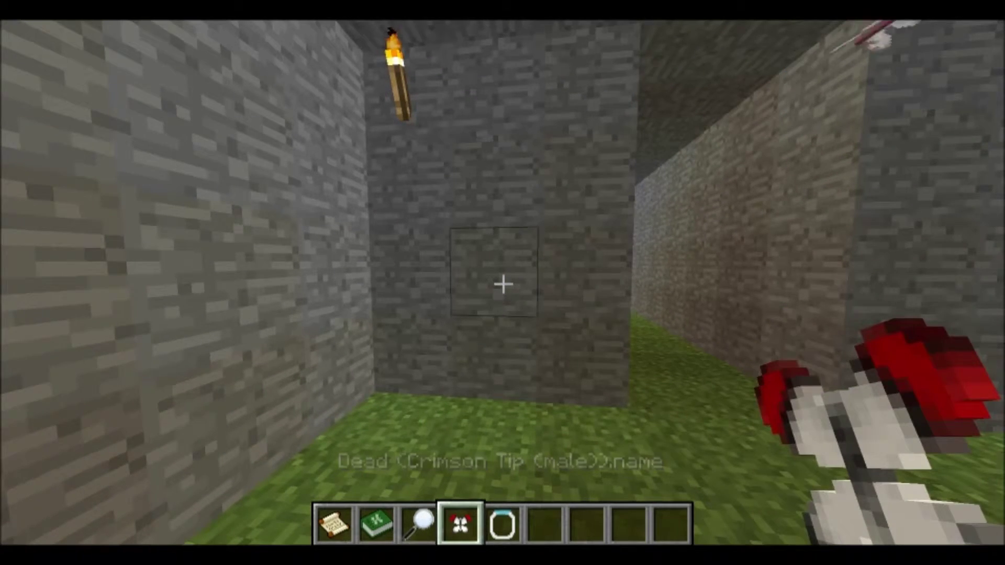
Remove the diamond jar and the dead Crimson Tip butterfly from the hotbar and return to the game.
{"action": "key", "text": "e"}
{"action": "left_click", "coordinate": [484, 400]}
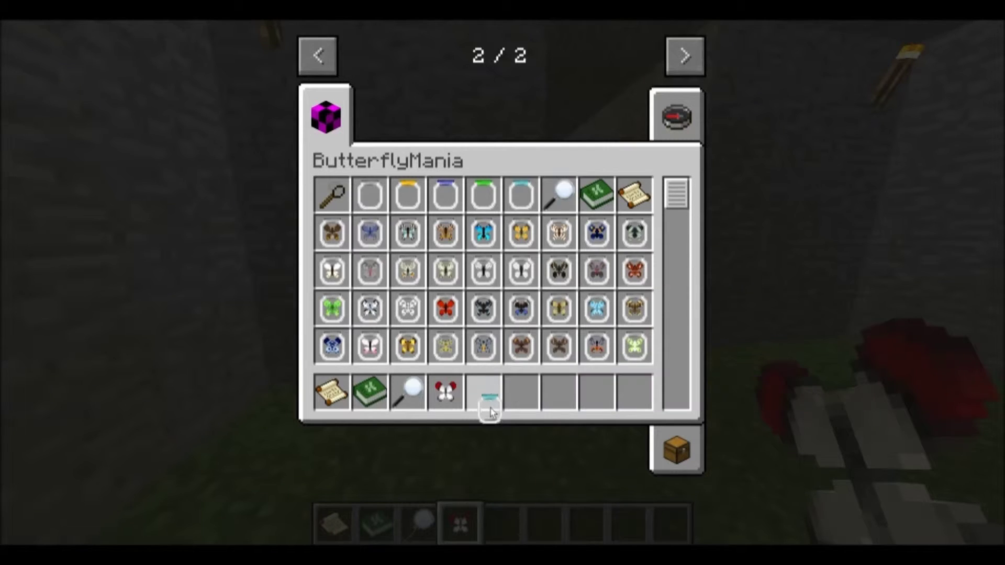
{"action": "left_click", "coordinate": [482, 314]}
{"action": "left_click", "coordinate": [445, 393]}
{"action": "left_click", "coordinate": [471, 308]}
{"action": "key", "text": "Escape"}
{"action": "key", "text": "Escape"}
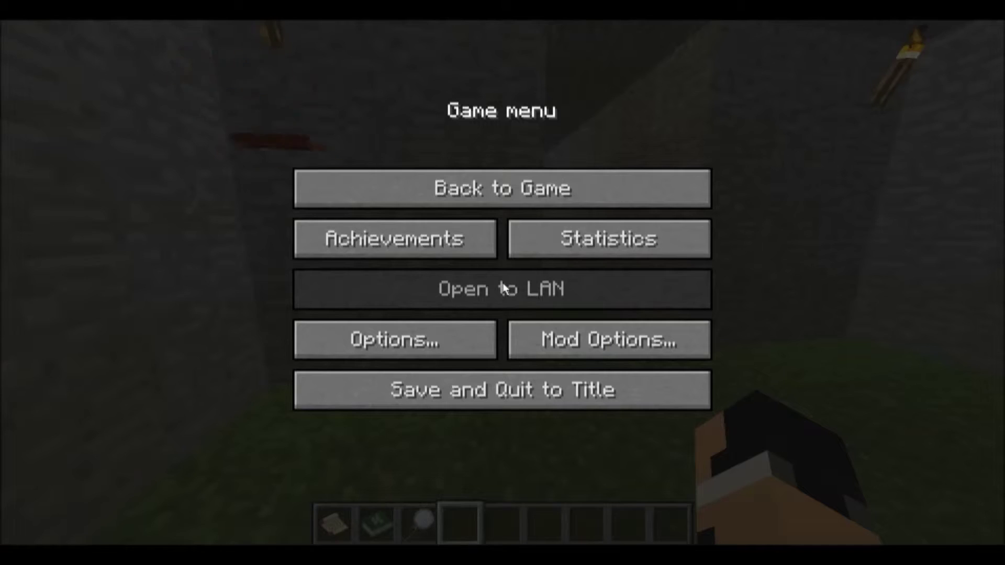
{"action": "left_click", "coordinate": [510, 191]}
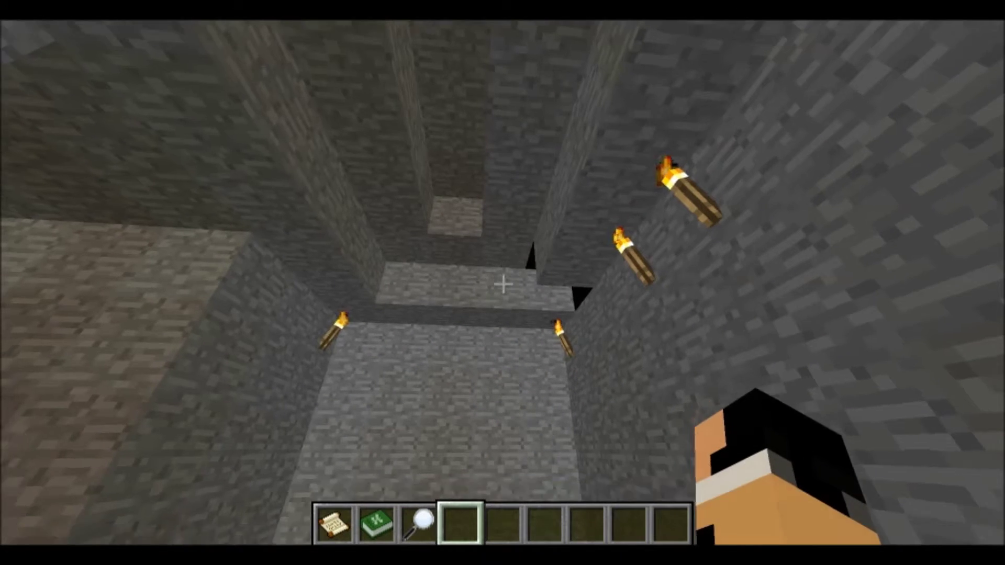
Leave the stone room by flying up and out over the open grass field.
{"action": "key", "text": "e"}
{"action": "left_click_drag", "start_coordinate": [680, 201], "coordinate": [680, 177]}
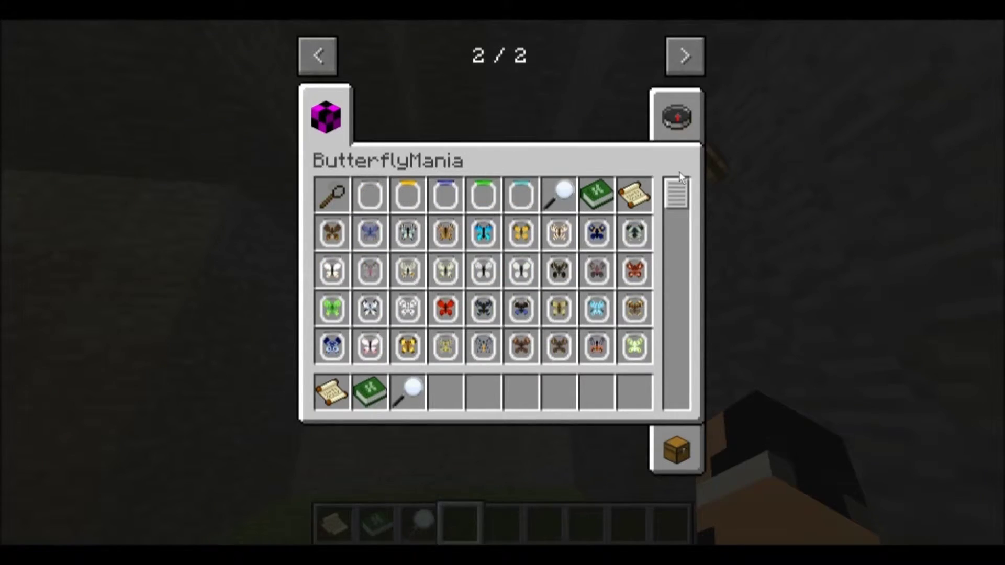
{"action": "key", "text": "e"}
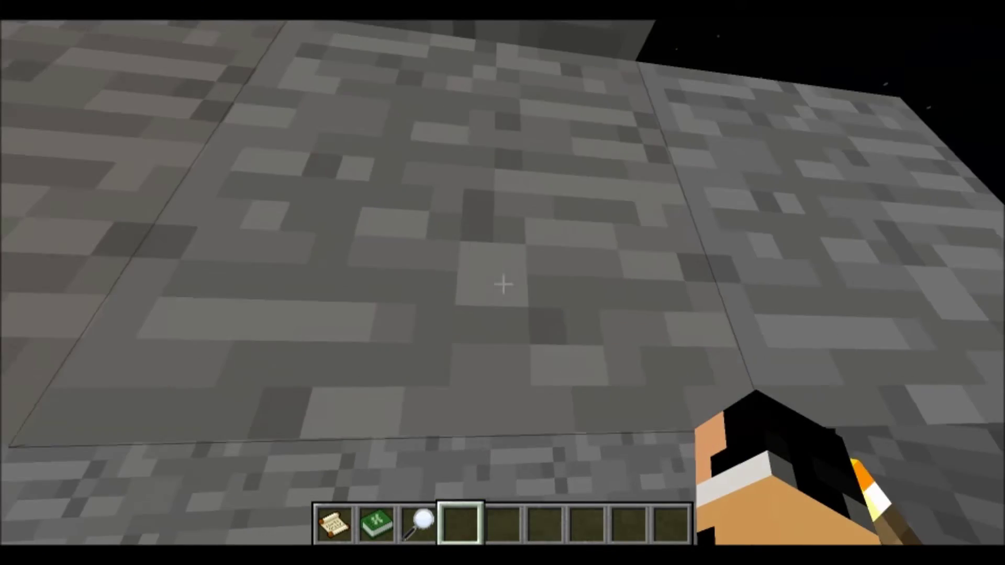
{"action": "key", "text": "space"}
{"action": "key", "text": "w"}
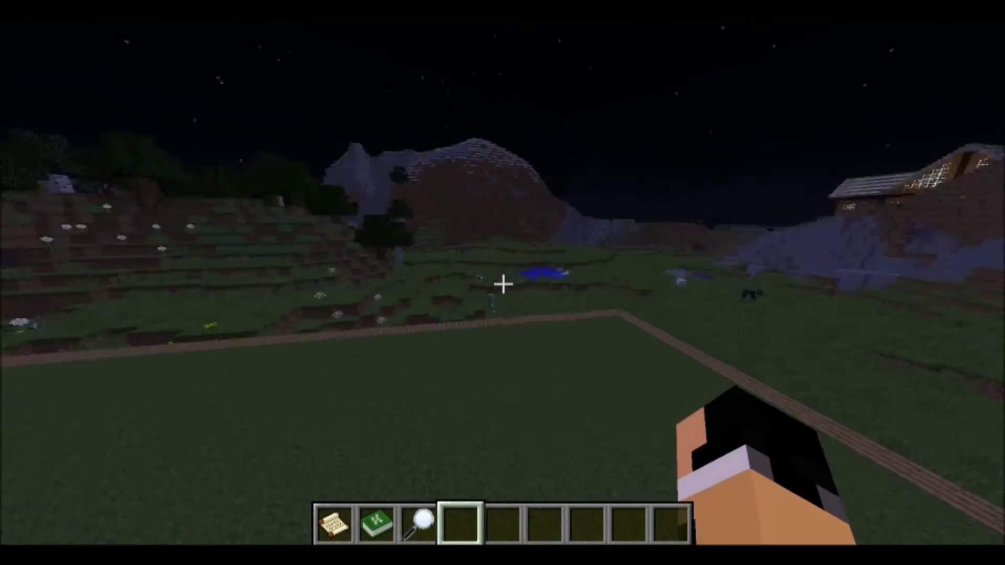
{"action": "key", "text": "e"}
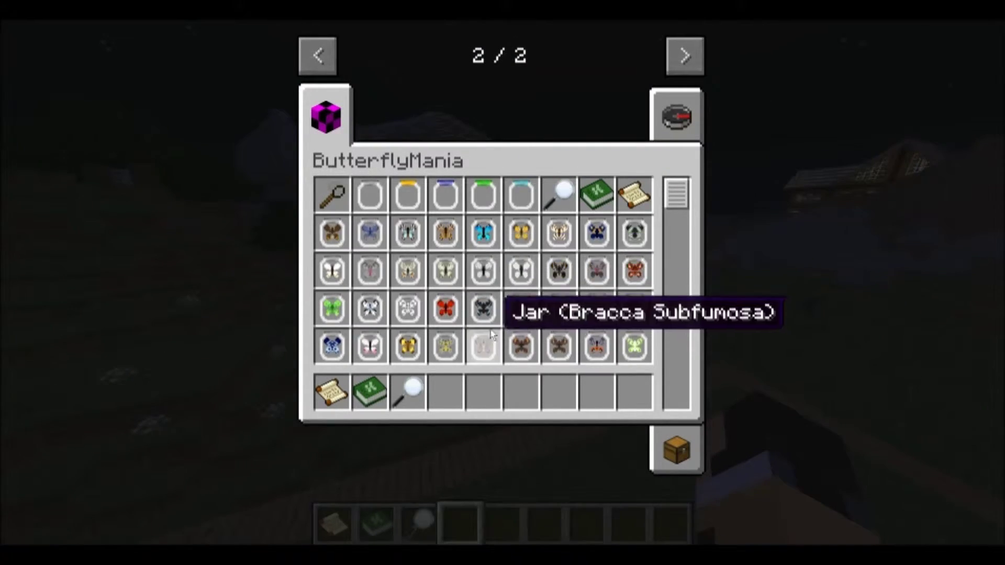
{"action": "key", "text": "e"}
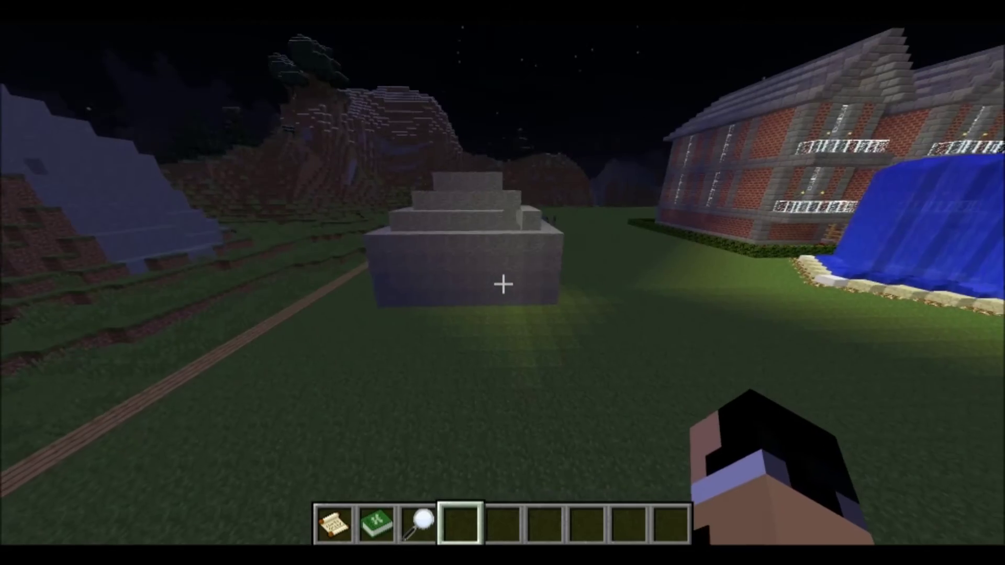
{"action": "key", "text": "e"}
{"action": "key", "text": "e"}
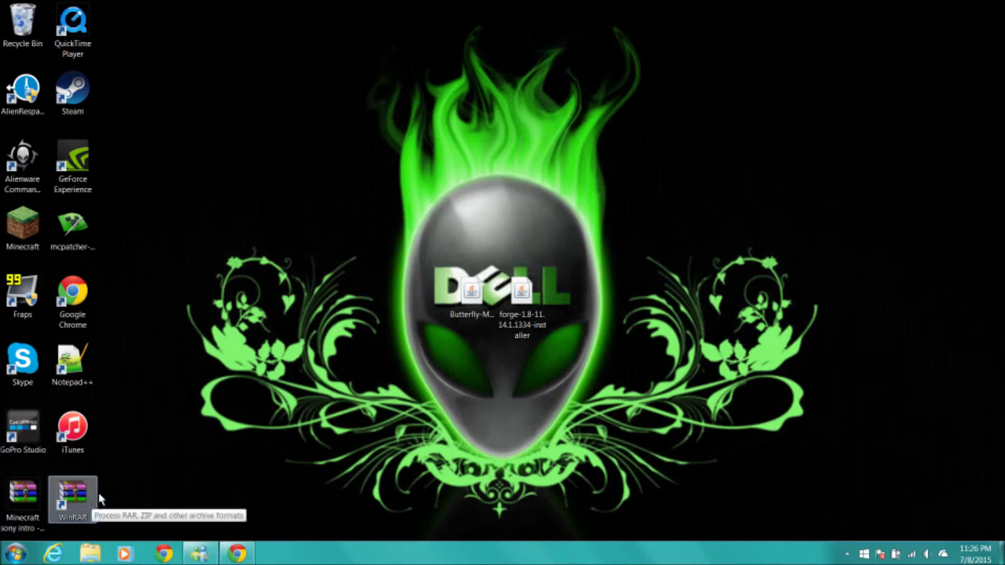
Switch to Chrome and review the Minecraft Forge page down to the recommended installer links for Minecraft 1.8.
{"action": "left_click_drag", "start_coordinate": [423, 254], "coordinate": [423, 428]}
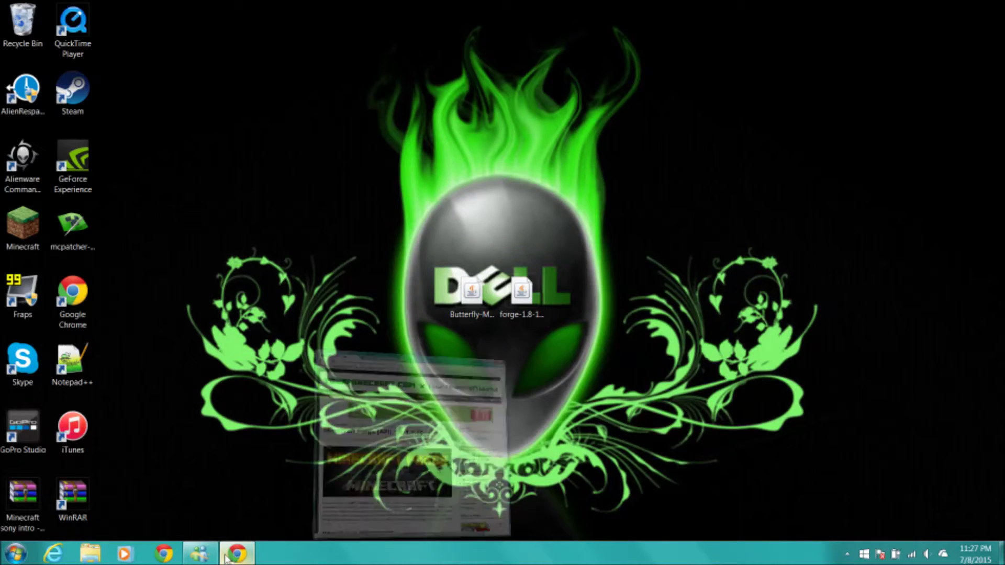
{"action": "left_click", "coordinate": [237, 553]}
{"action": "left_click", "coordinate": [615, 23]}
{"action": "left_click", "coordinate": [523, 24]}
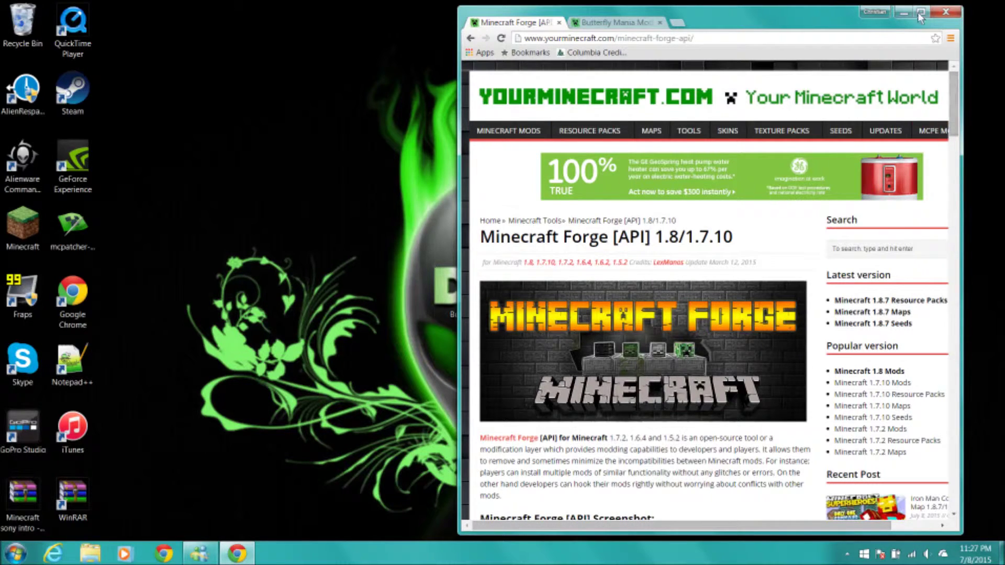
{"action": "left_click_drag", "start_coordinate": [953, 85], "coordinate": [939, 283]}
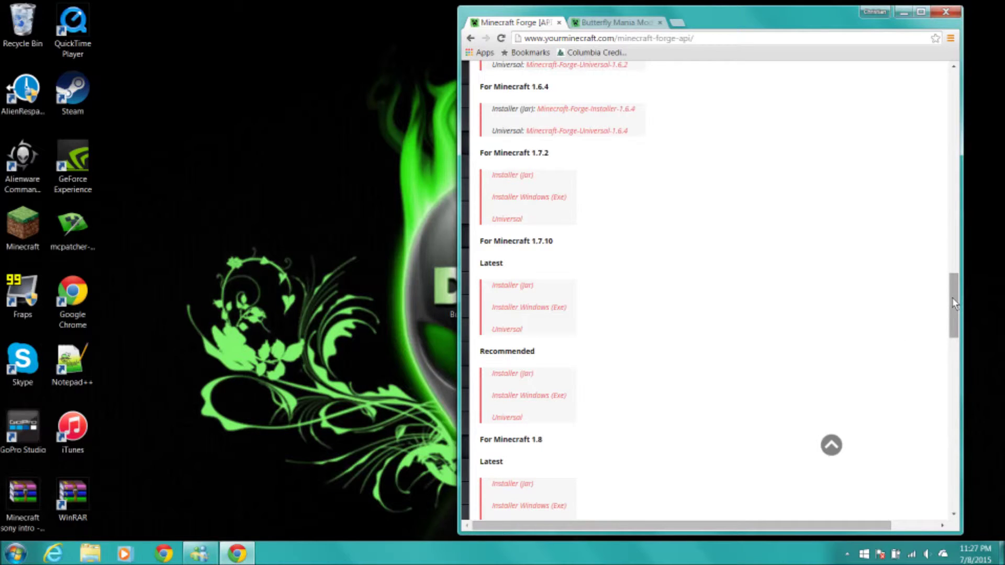
{"action": "scroll", "coordinate": [953, 304], "scroll_direction": "down", "scroll_amount": 4}
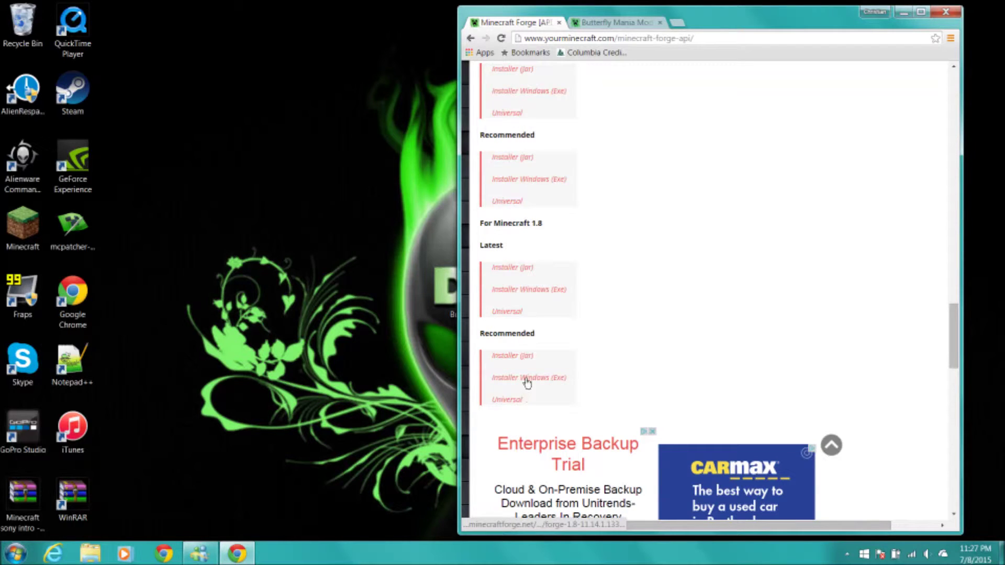
Look through the Butterfly Mania Mod page's recipes, install instructions and download links, and close the browser.
{"action": "left_click", "coordinate": [609, 25]}
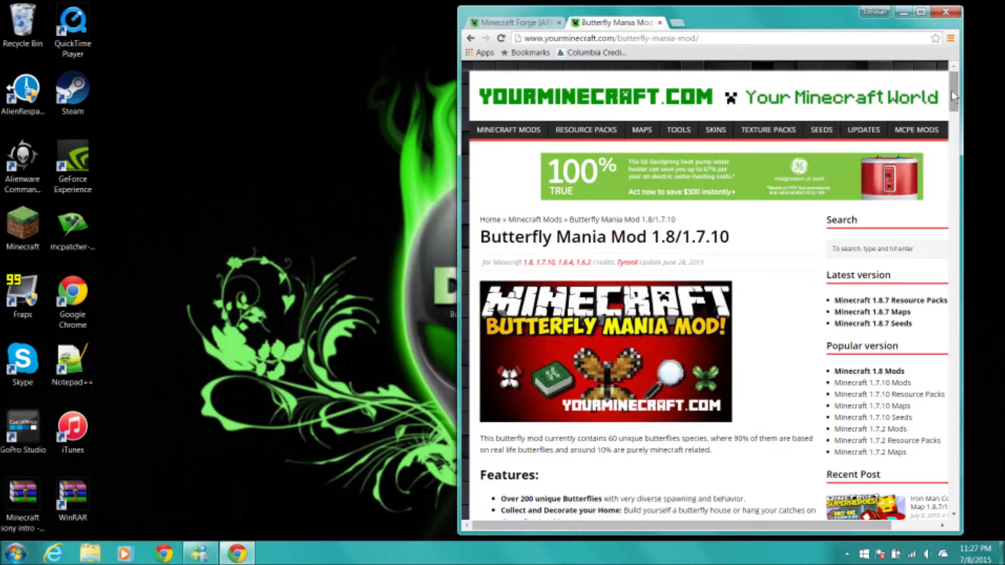
{"action": "mouse_move", "coordinate": [953, 100]}
{"action": "left_mouse_down"}
{"action": "mouse_move", "coordinate": [953, 202]}
{"action": "mouse_move", "coordinate": [939, 136]}
{"action": "mouse_move", "coordinate": [924, 291]}
{"action": "left_mouse_up"}
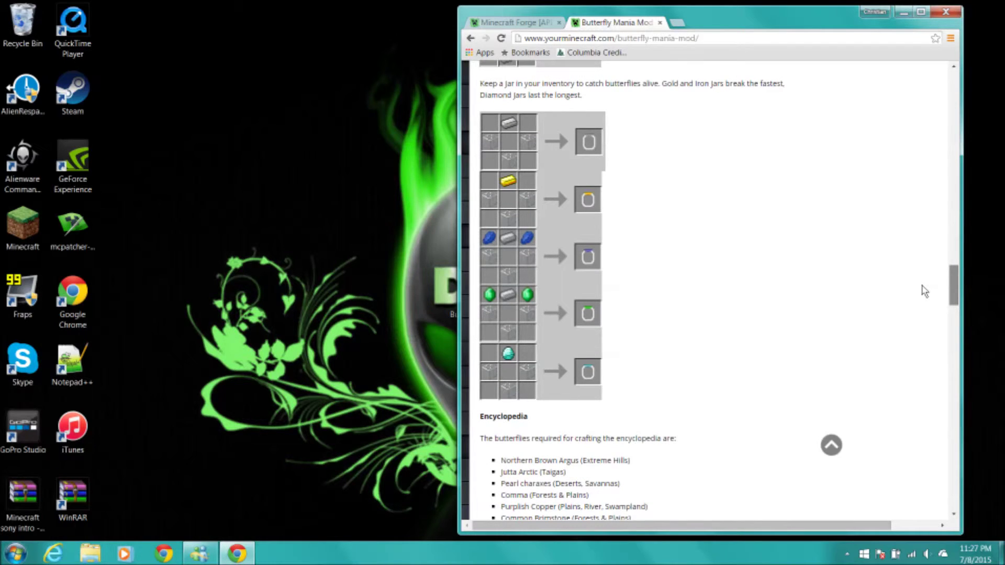
{"action": "left_click_drag", "start_coordinate": [924, 292], "coordinate": [922, 334]}
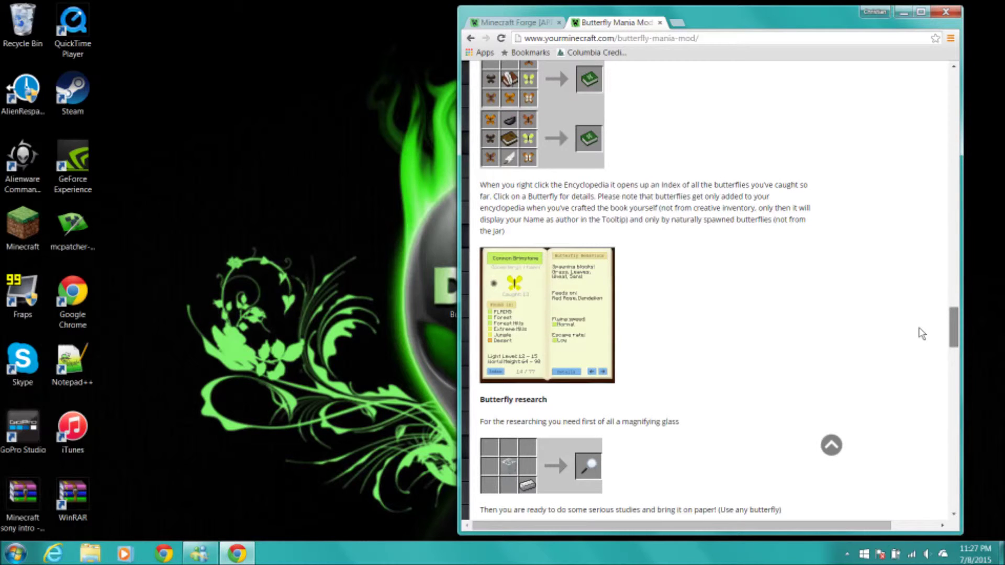
{"action": "left_click_drag", "start_coordinate": [922, 333], "coordinate": [913, 395]}
{"action": "scroll", "coordinate": [611, 267], "scroll_direction": "down", "scroll_amount": 2}
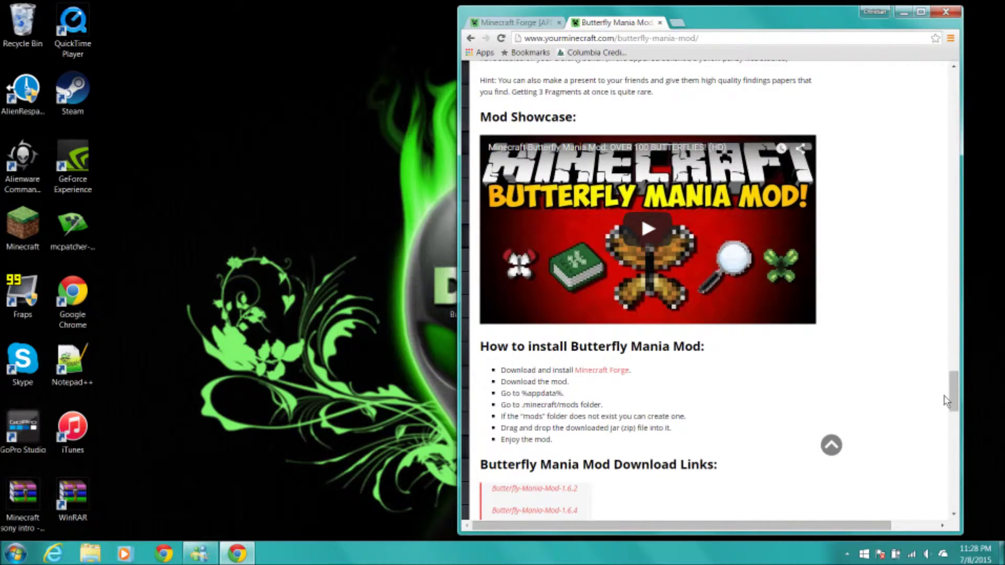
{"action": "mouse_move", "coordinate": [953, 397]}
{"action": "left_mouse_down"}
{"action": "mouse_move", "coordinate": [954, 416]}
{"action": "mouse_move", "coordinate": [938, 403]}
{"action": "left_mouse_up"}
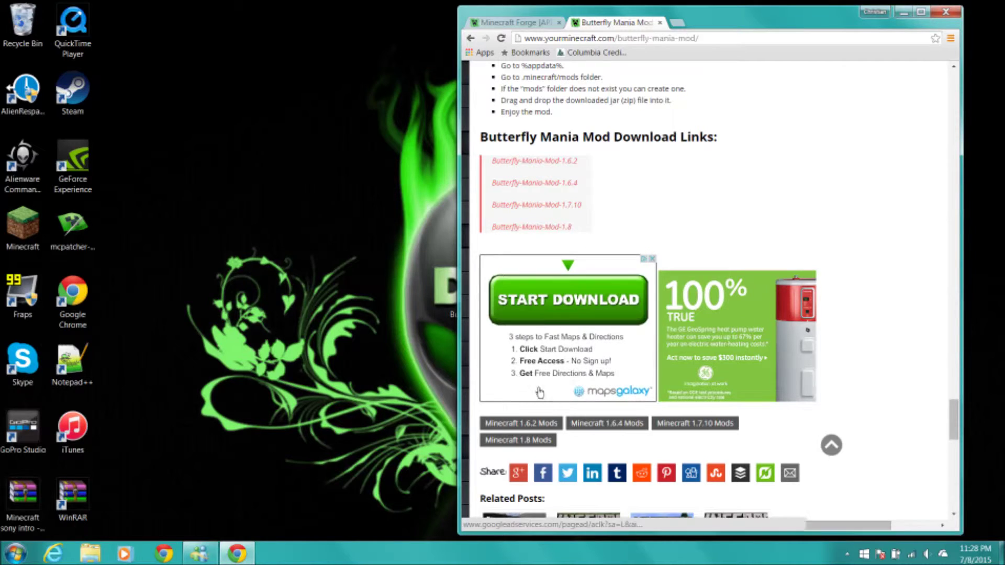
{"action": "left_click", "coordinate": [952, 11]}
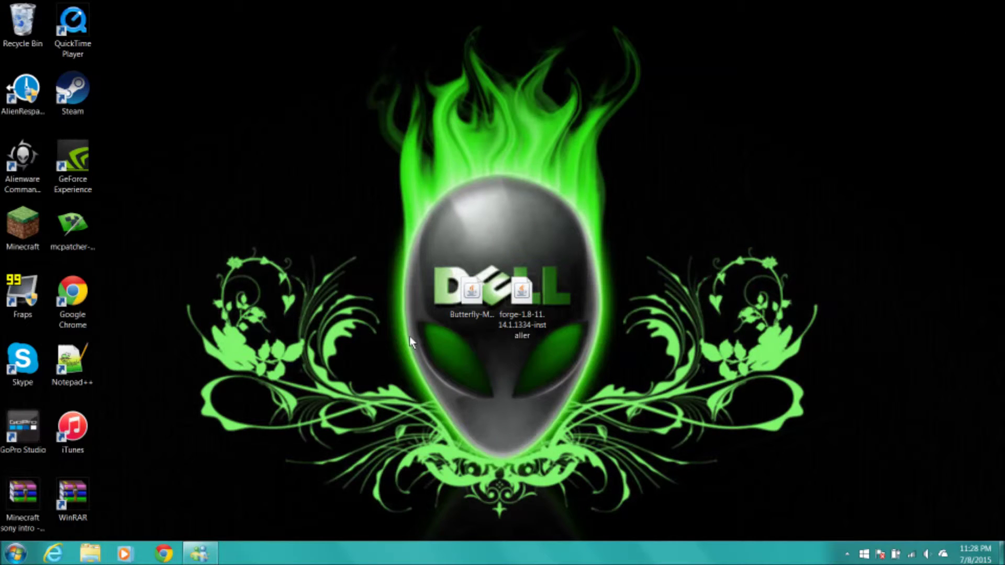
Try to install the Forge client from the forge-1.8-11.14.1.1334 installer on the desktop.
{"action": "left_click", "coordinate": [526, 295]}
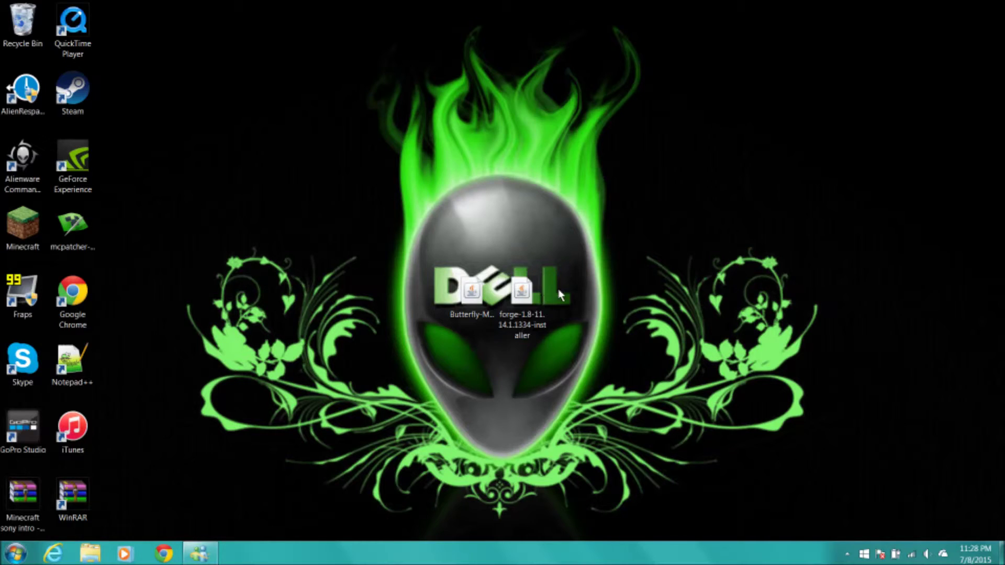
{"action": "right_click", "coordinate": [532, 297]}
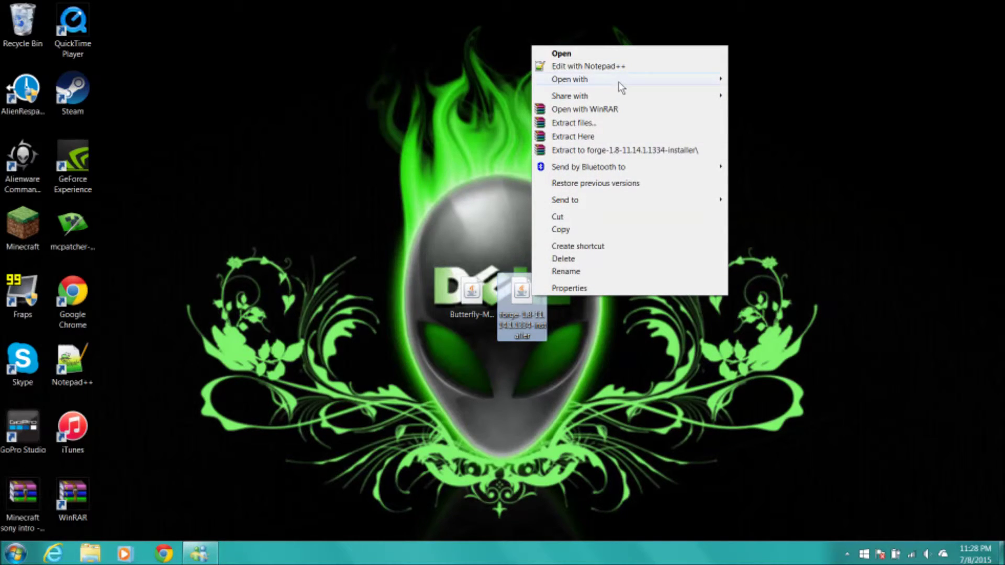
{"action": "mouse_move", "coordinate": [629, 84]}
{"action": "left_click", "coordinate": [755, 81]}
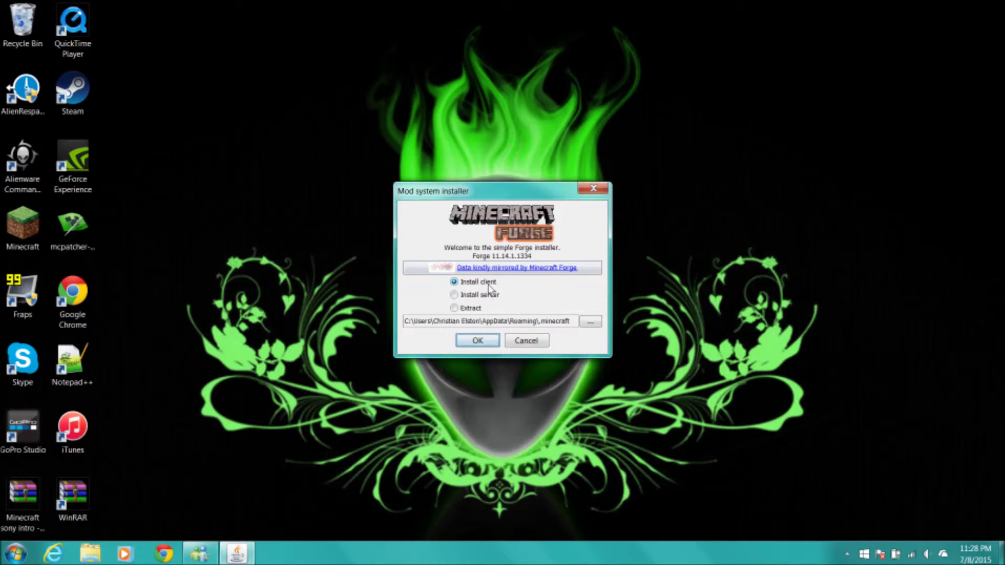
{"action": "left_click", "coordinate": [454, 283]}
{"action": "left_click", "coordinate": [477, 341]}
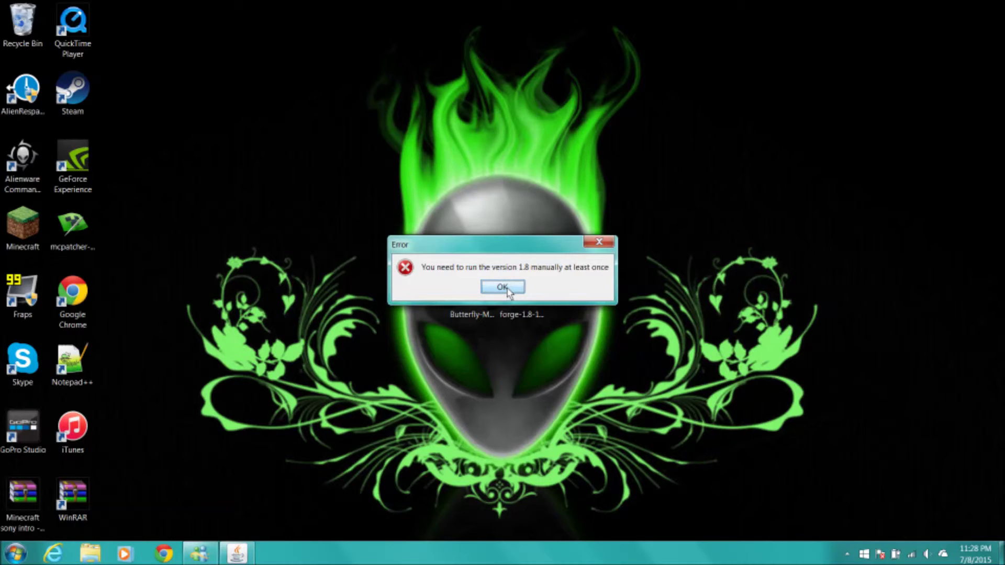
{"action": "left_click", "coordinate": [506, 287]}
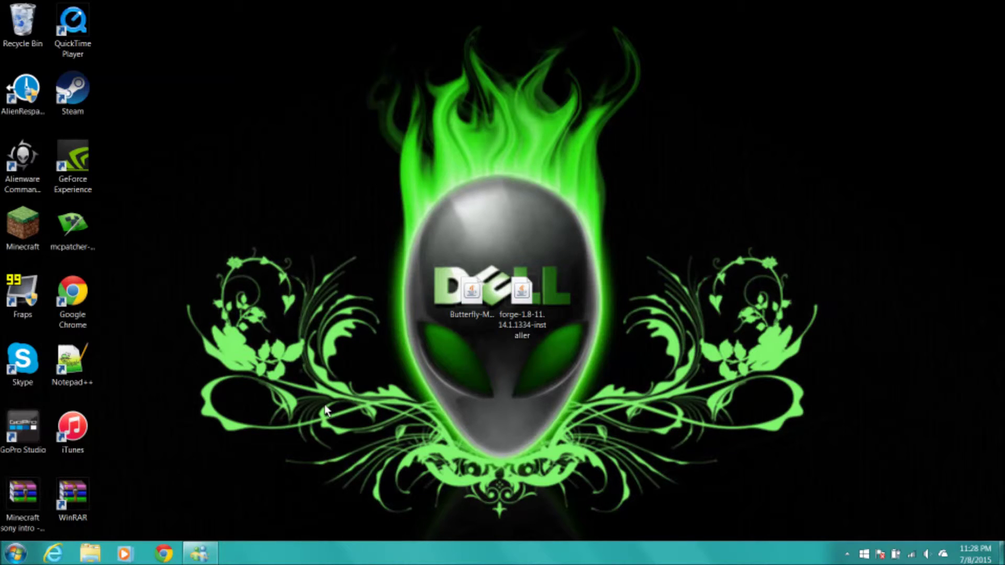
Set the Minecraft launcher profile to use release 1.8, and run the game once before quitting it.
{"action": "double_click", "coordinate": [22, 225]}
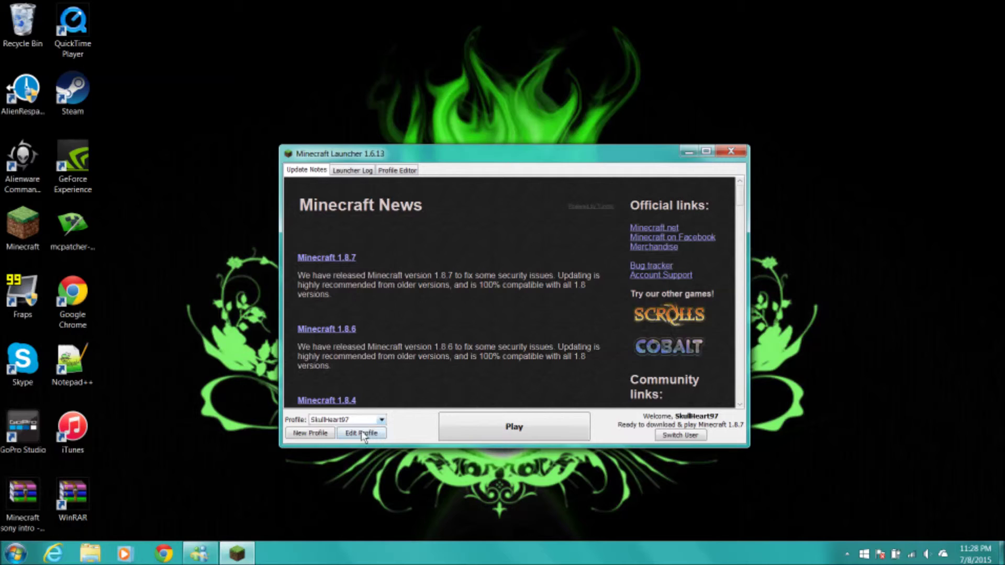
{"action": "left_click", "coordinate": [364, 434]}
{"action": "left_click", "coordinate": [438, 344]}
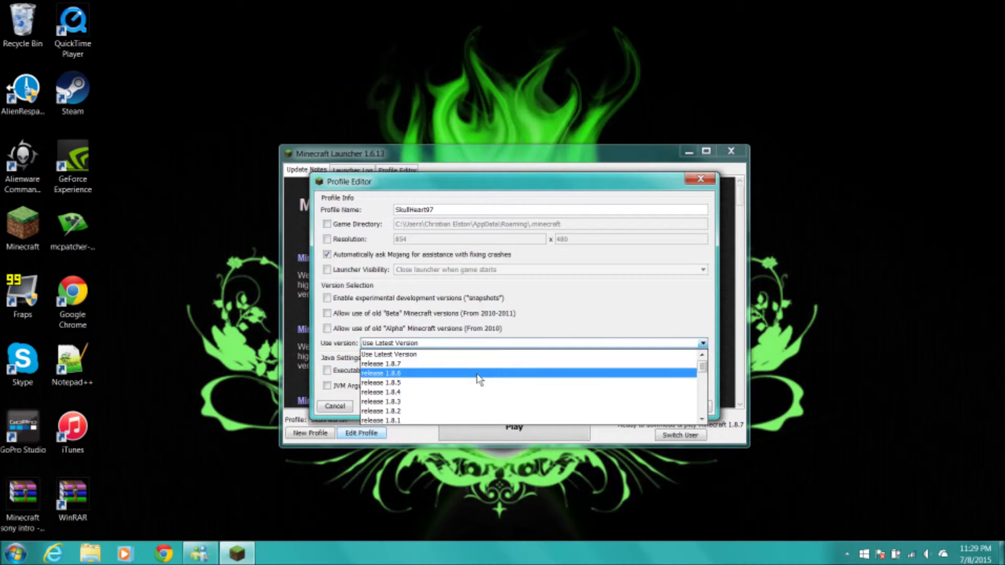
{"action": "scroll", "coordinate": [661, 421], "scroll_direction": "down", "scroll_amount": 1}
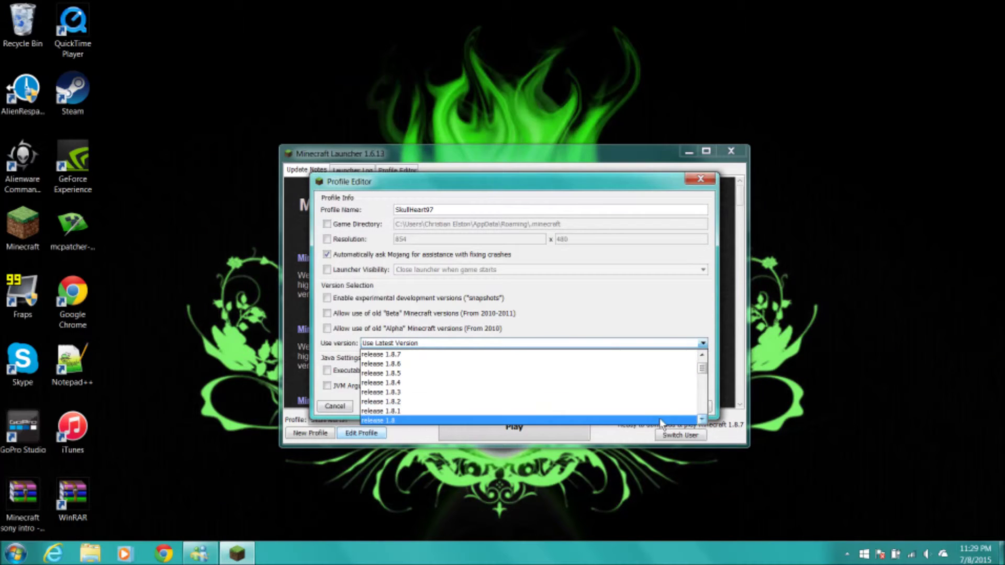
{"action": "left_click", "coordinate": [642, 421]}
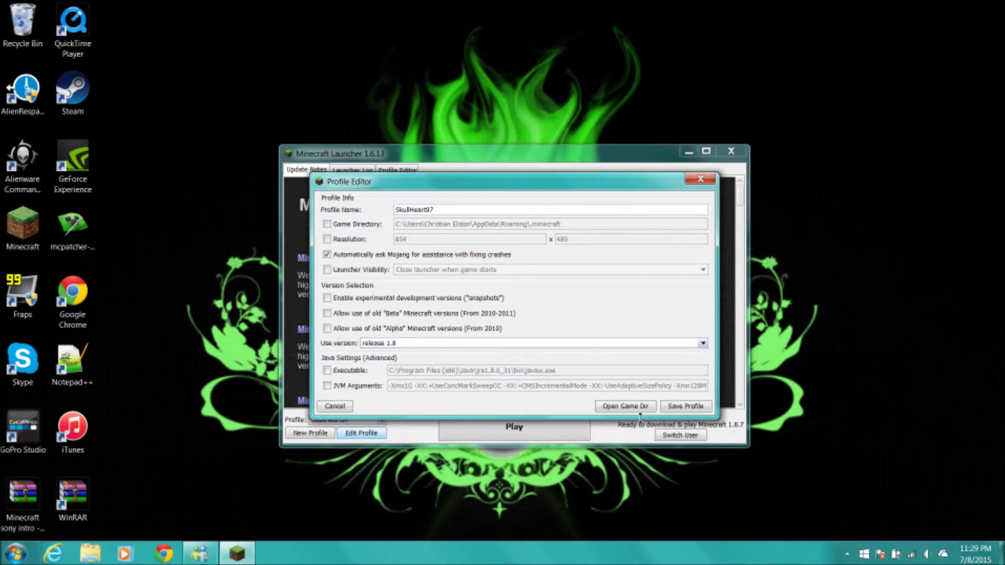
{"action": "left_click", "coordinate": [686, 406]}
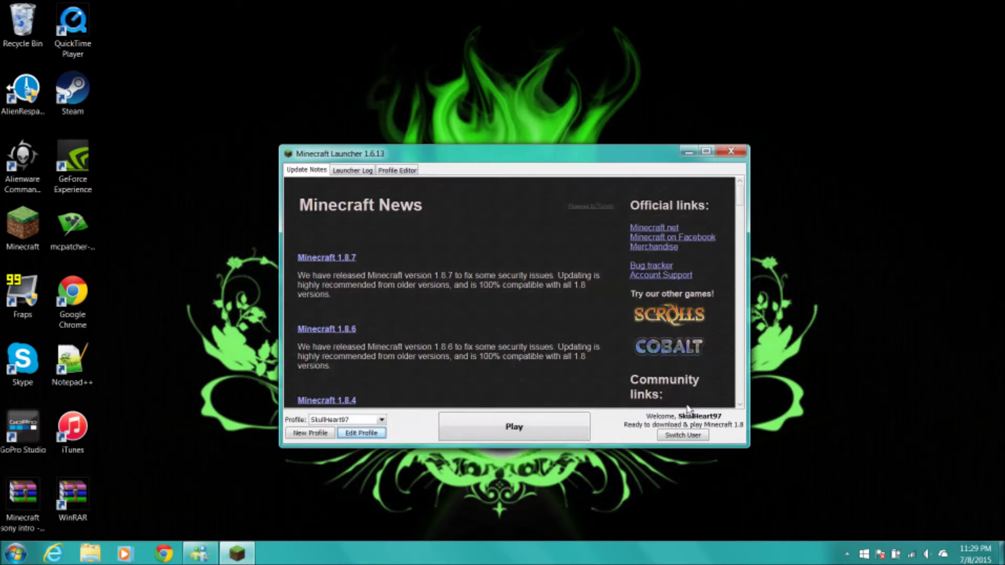
{"action": "left_click", "coordinate": [533, 431]}
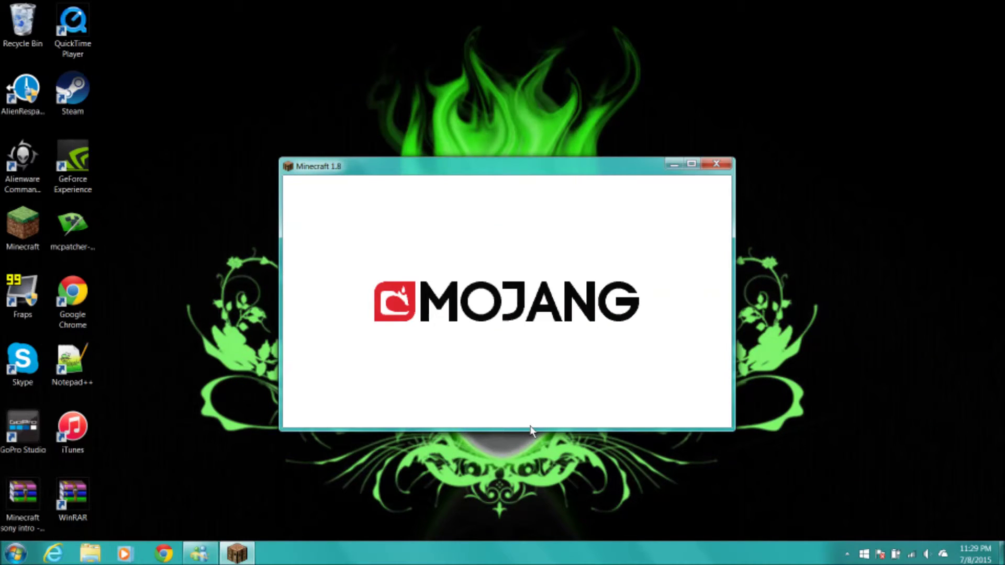
{"action": "left_click", "coordinate": [558, 394]}
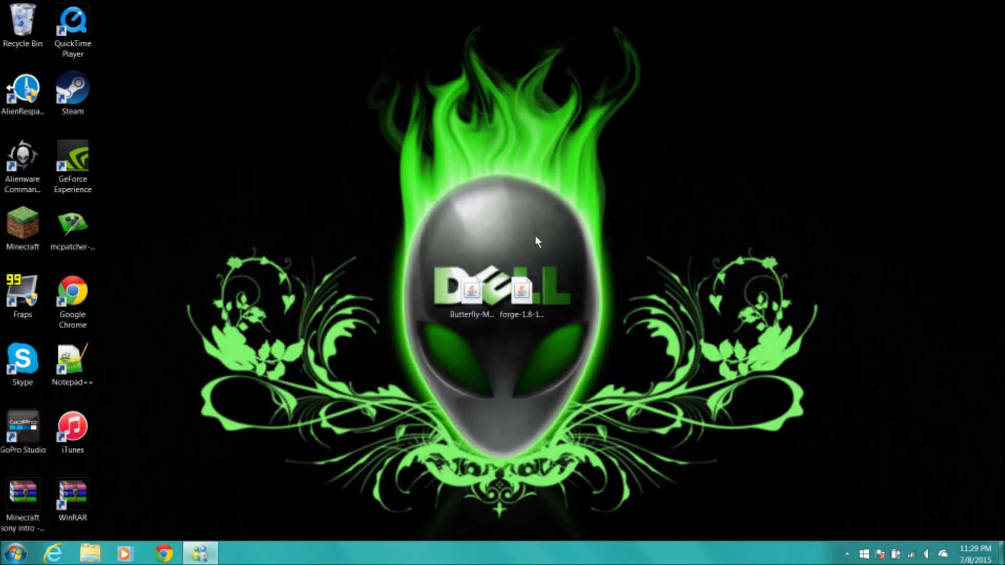
Run the forge-1.8-11.14.1.1334 installer from the desktop with Java(TM) Platform SE binary and install the Forge client.
{"action": "right_click", "coordinate": [522, 281]}
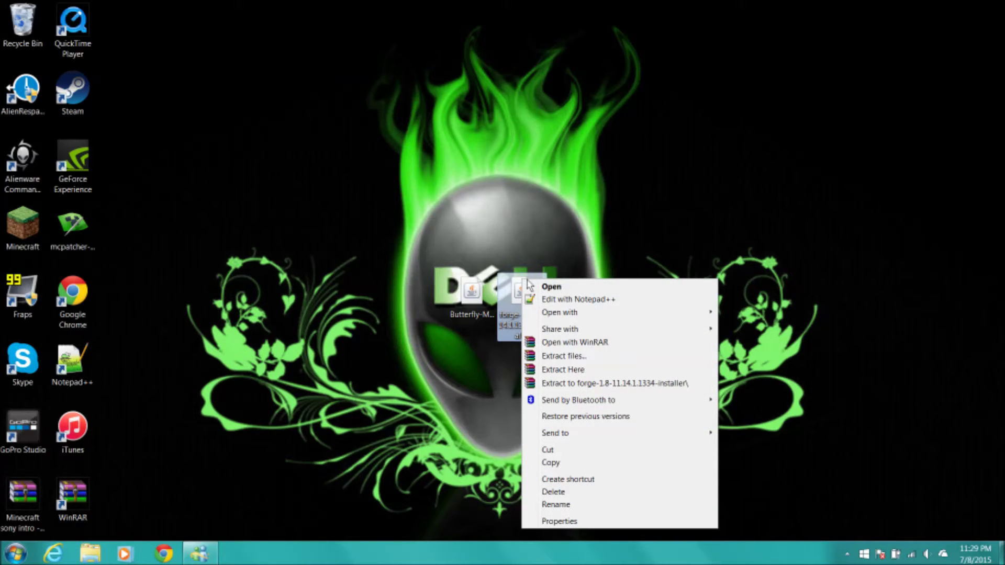
{"action": "mouse_move", "coordinate": [563, 315]}
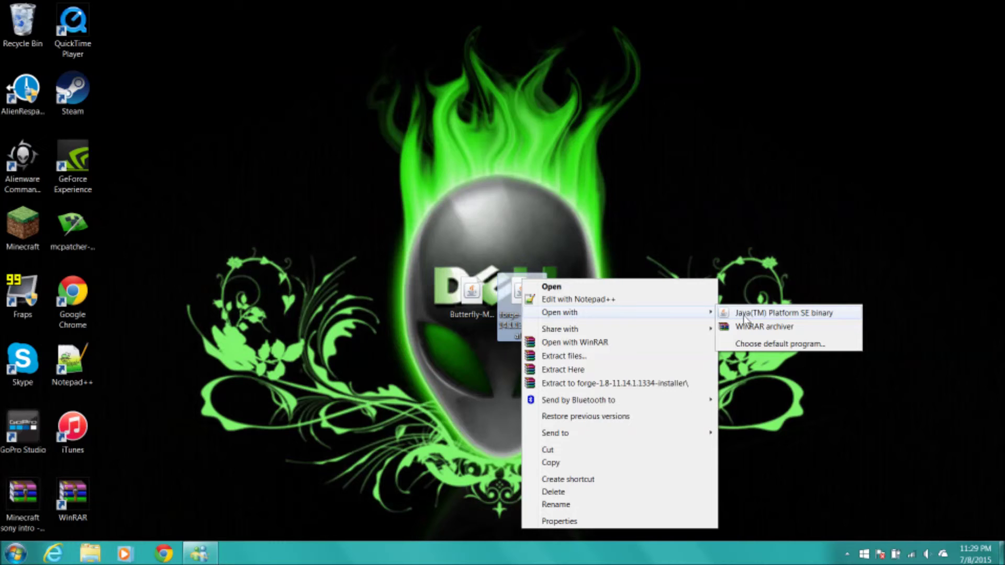
{"action": "left_click", "coordinate": [776, 316]}
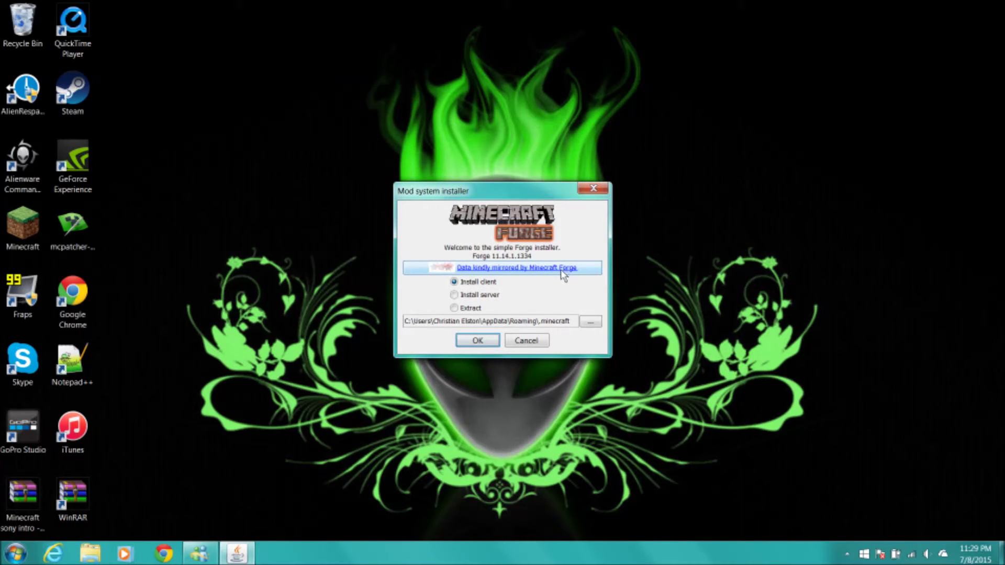
{"action": "left_click", "coordinate": [454, 284]}
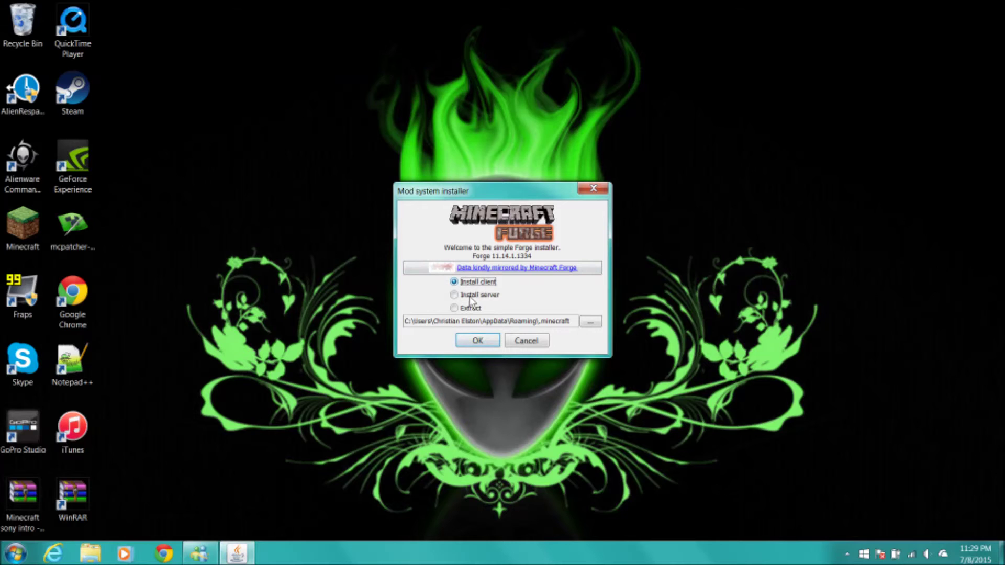
{"action": "left_click", "coordinate": [478, 342]}
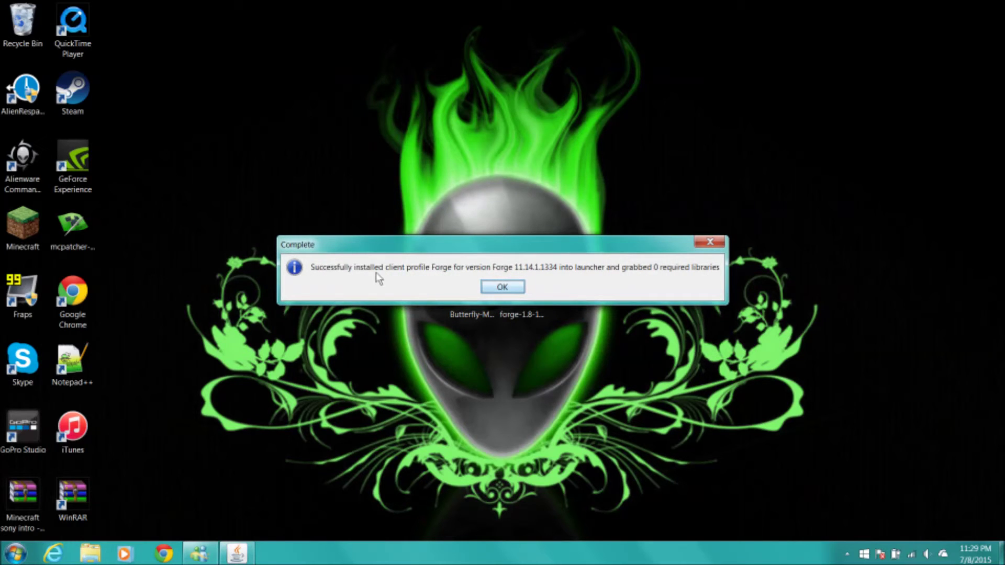
{"action": "left_click", "coordinate": [502, 287]}
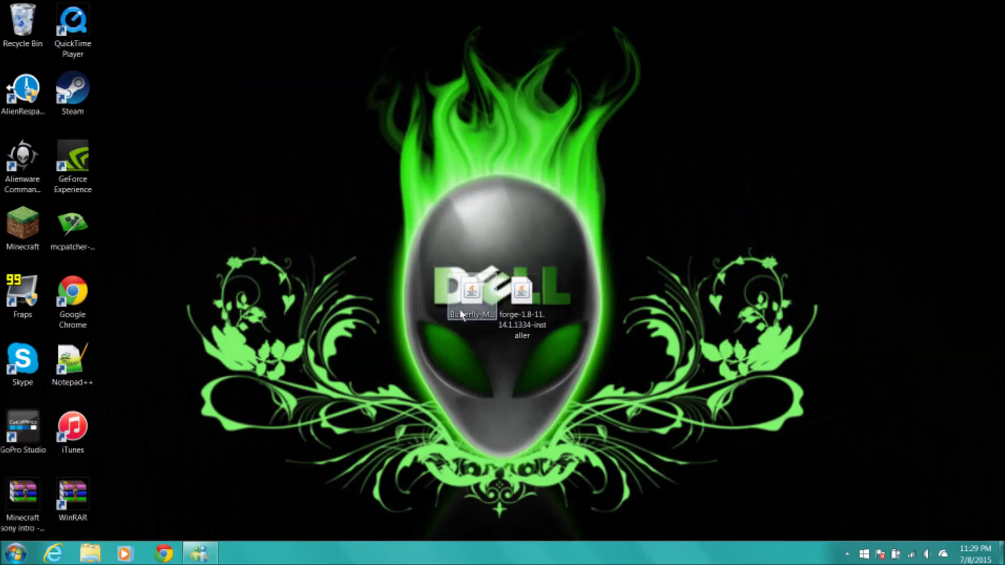
Find the Roaming folder with %appdata% and open its .minecraft folder in a non-maximized window.
{"action": "left_click", "coordinate": [11, 553]}
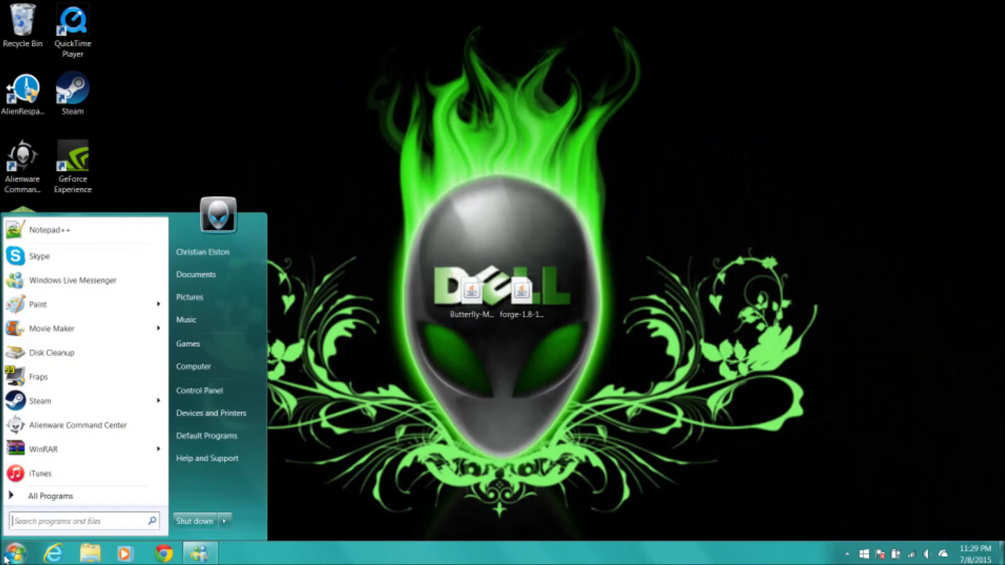
{"action": "type", "text": "%appdata%"}
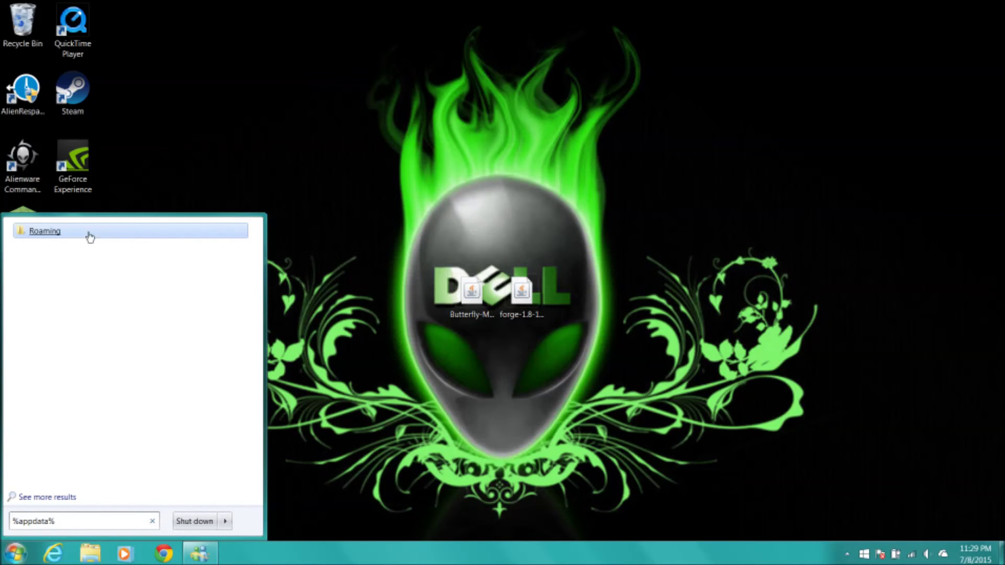
{"action": "left_click", "coordinate": [59, 241]}
{"action": "left_click", "coordinate": [201, 87]}
{"action": "double_click", "coordinate": [202, 87]}
{"action": "left_click", "coordinate": [963, 6]}
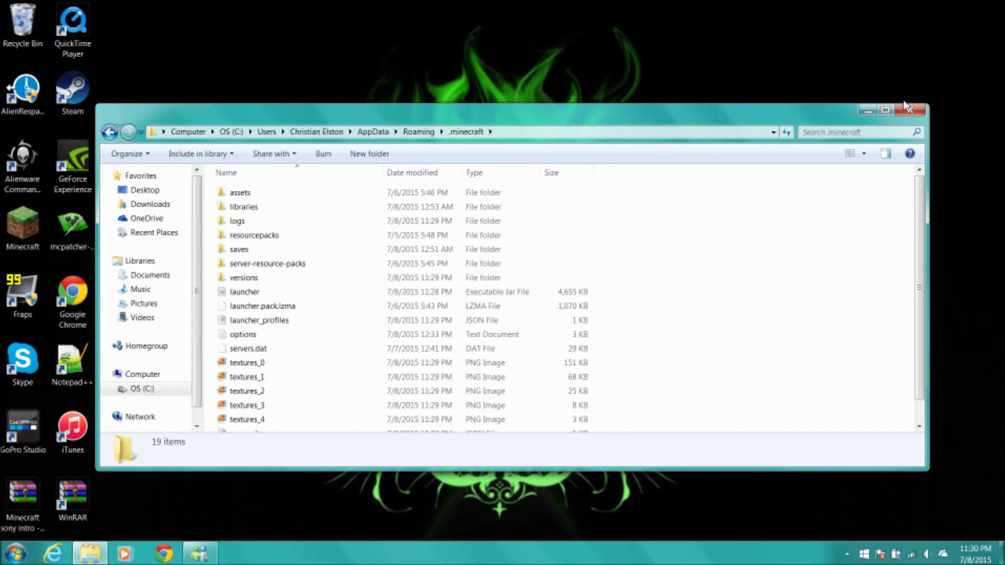
{"action": "left_click", "coordinate": [884, 109]}
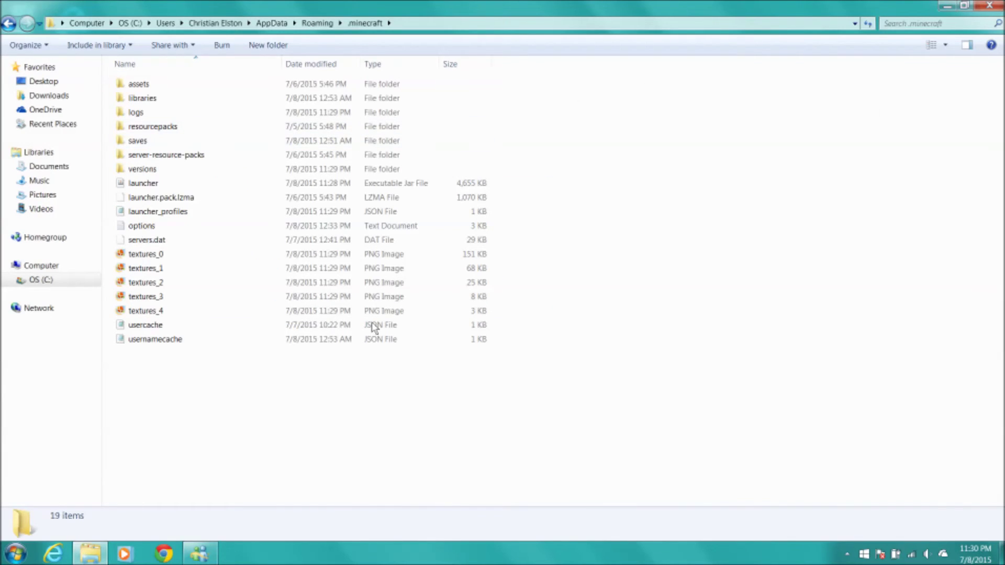
{"action": "left_click", "coordinate": [954, 2]}
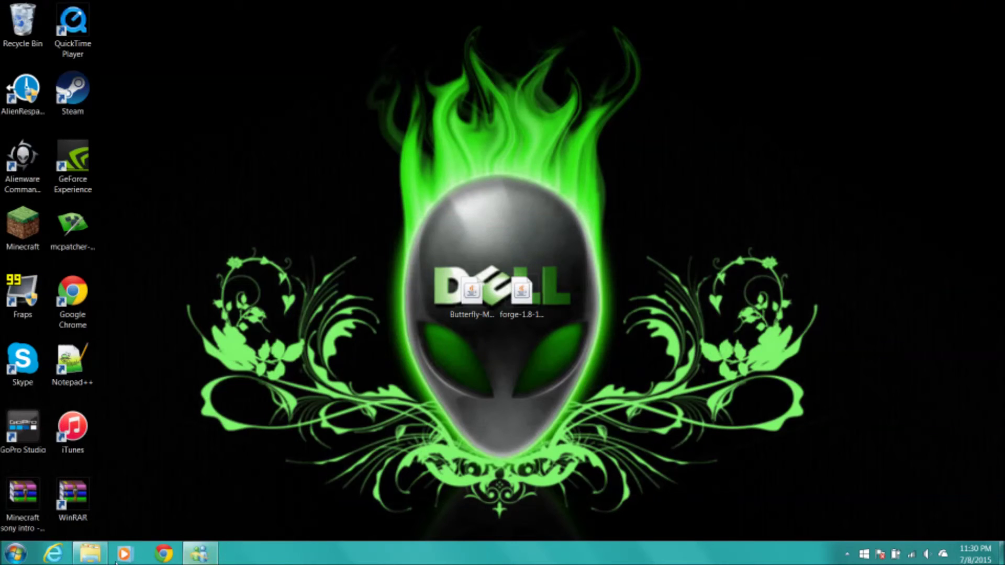
{"action": "left_click", "coordinate": [90, 553]}
{"action": "left_click", "coordinate": [964, 5]}
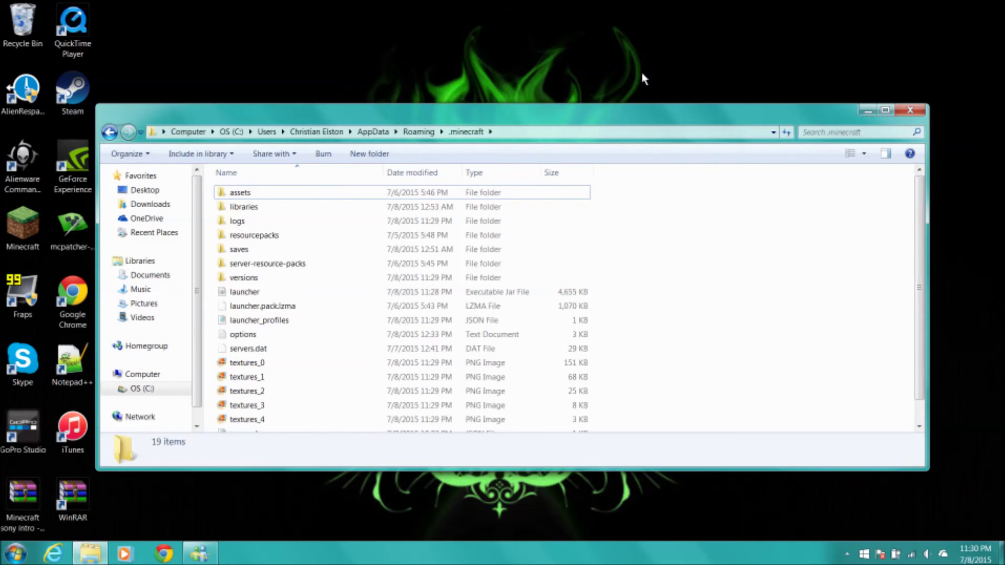
Arrange the .minecraft window and the Butterfly Mania mod file side by side on the desktop.
{"action": "left_click_drag", "start_coordinate": [606, 113], "coordinate": [1004, 86]}
{"action": "left_click_drag", "start_coordinate": [469, 294], "coordinate": [270, 296]}
{"action": "left_click_drag", "start_coordinate": [815, 80], "coordinate": [671, 88]}
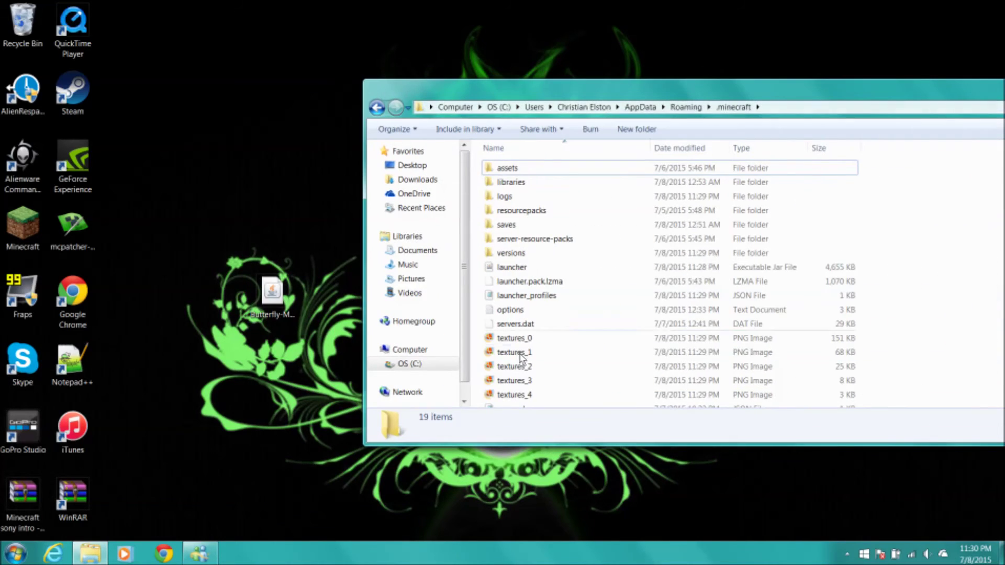
Create a new folder named mods inside the .minecraft folder.
{"action": "right_click", "coordinate": [924, 278]}
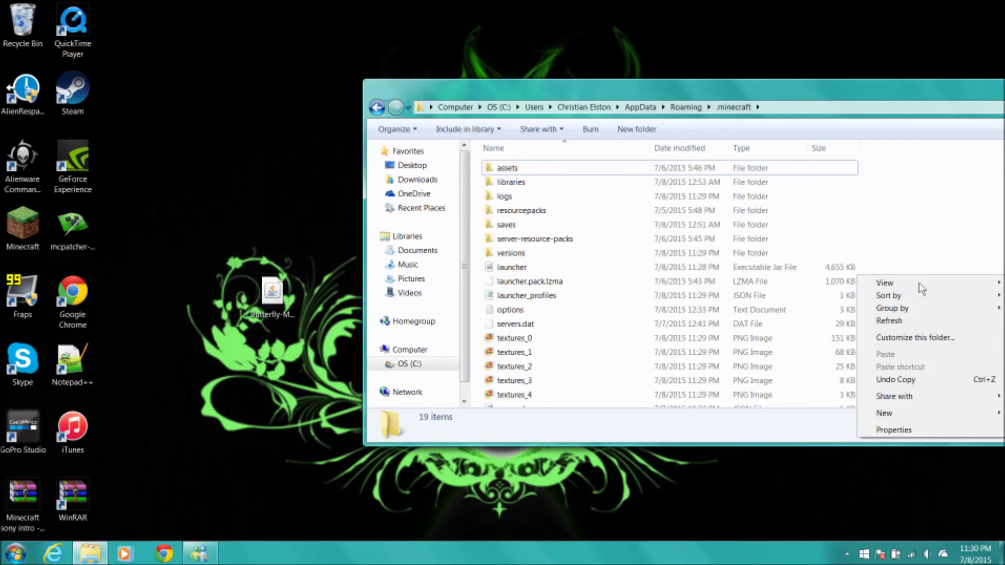
{"action": "mouse_move", "coordinate": [885, 414]}
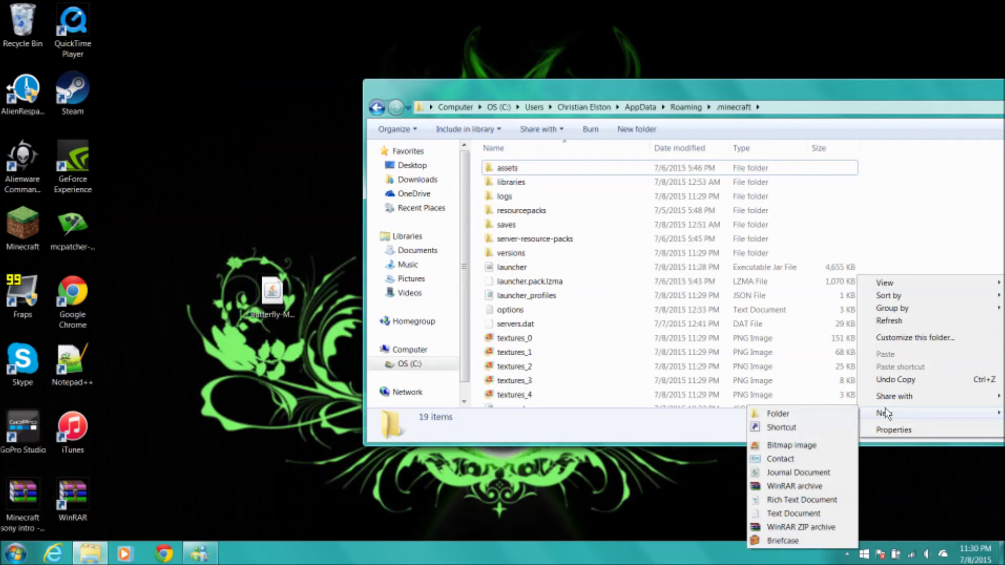
{"action": "left_click", "coordinate": [820, 418]}
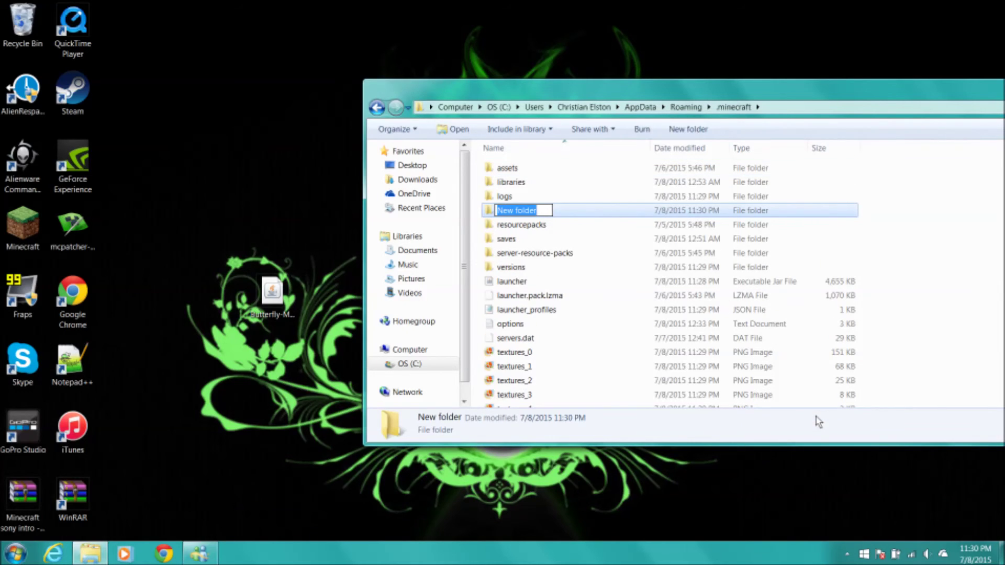
{"action": "key", "text": "BackSpace"}
{"action": "type", "text": "mods"}
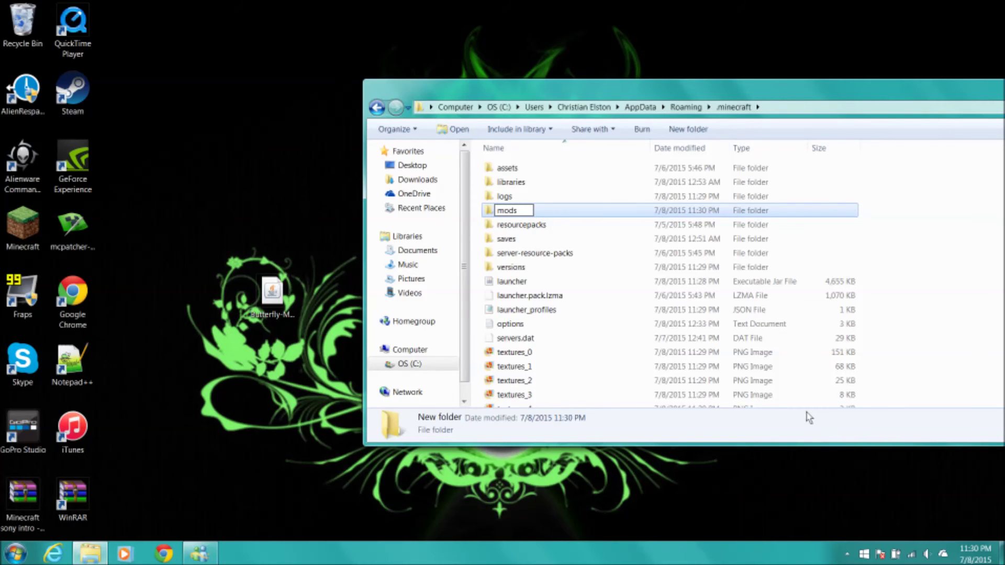
{"action": "key", "text": "Return"}
{"action": "left_click", "coordinate": [544, 240]}
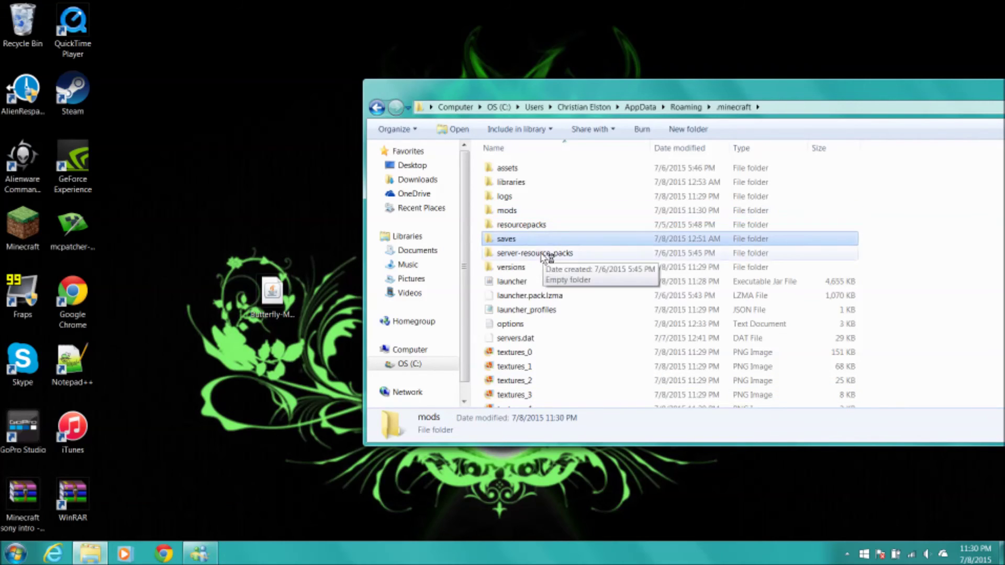
Move the Butterfly-Mania-Mod-1.8 file from the desktop into the mods folder and close the folder window.
{"action": "left_click", "coordinate": [539, 211]}
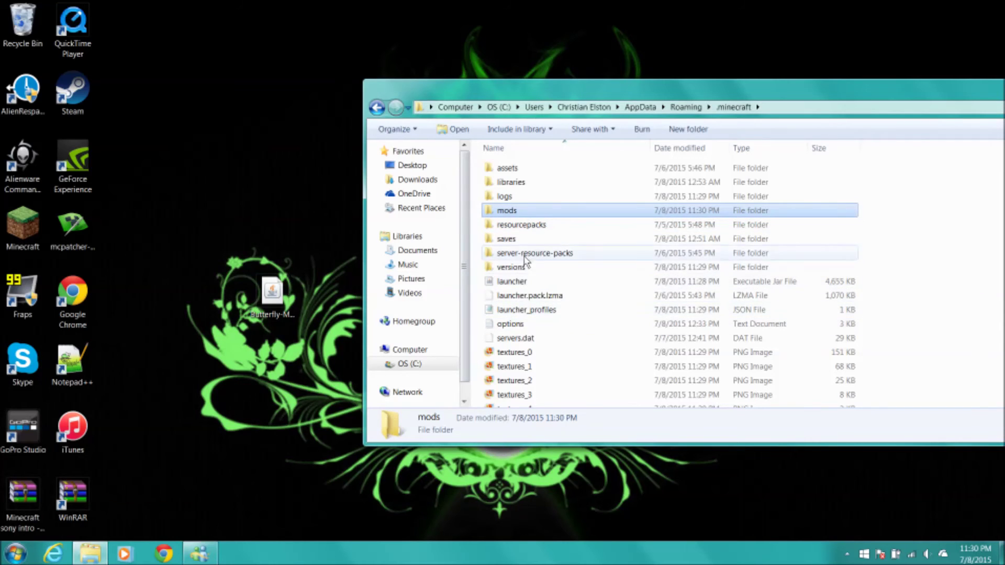
{"action": "double_click", "coordinate": [521, 212]}
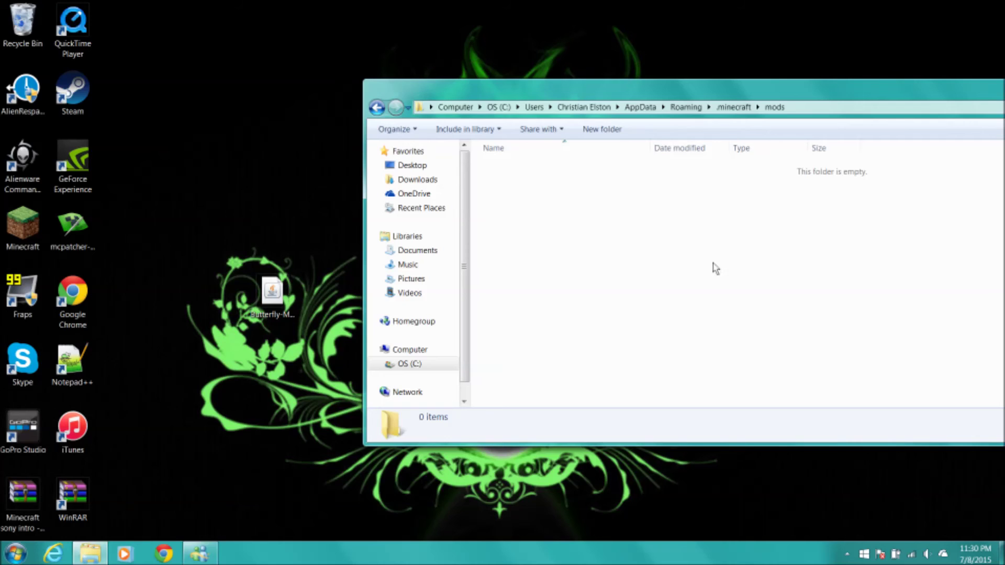
{"action": "left_click_drag", "start_coordinate": [286, 302], "coordinate": [569, 190]}
{"action": "left_click_drag", "start_coordinate": [648, 86], "coordinate": [393, 97]}
{"action": "left_click", "coordinate": [924, 97]}
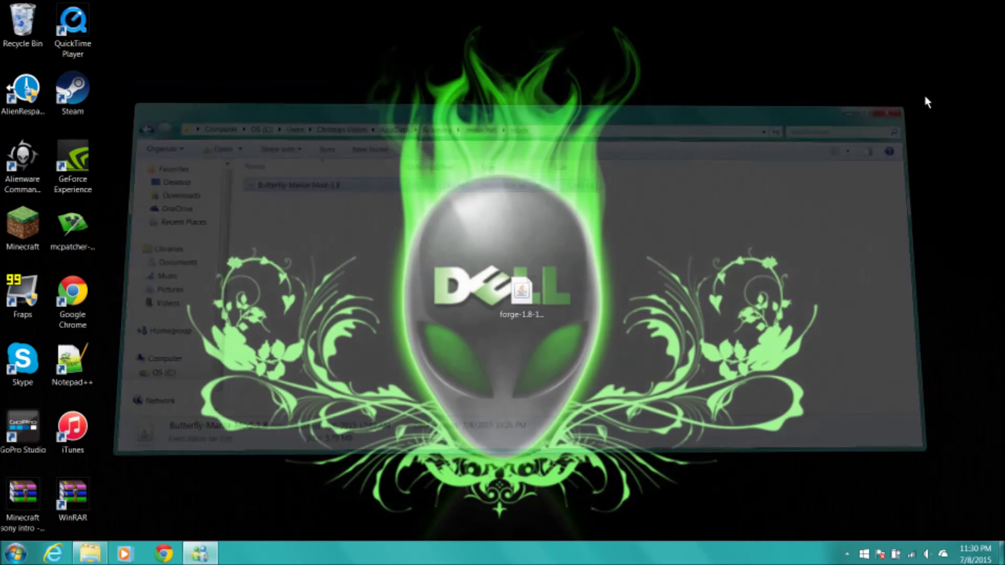